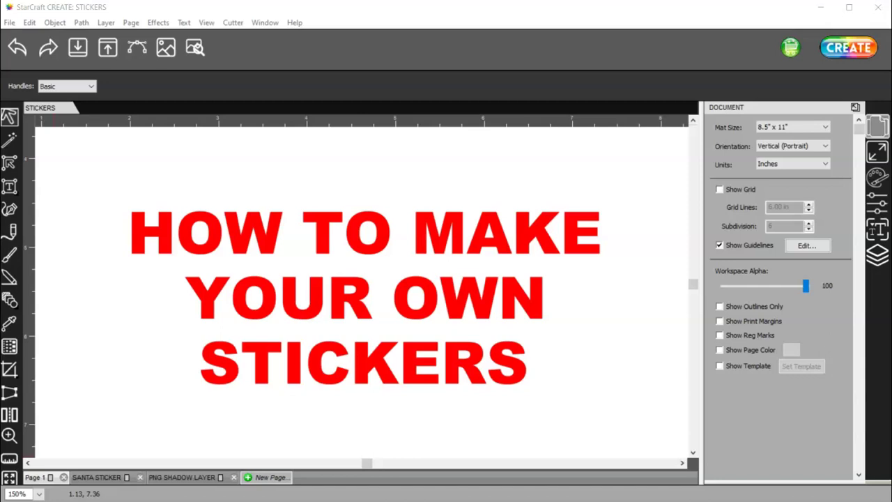
Switch from the title page to the blank SANTA STICKER page of the STICKERS document
left_click(101, 476)
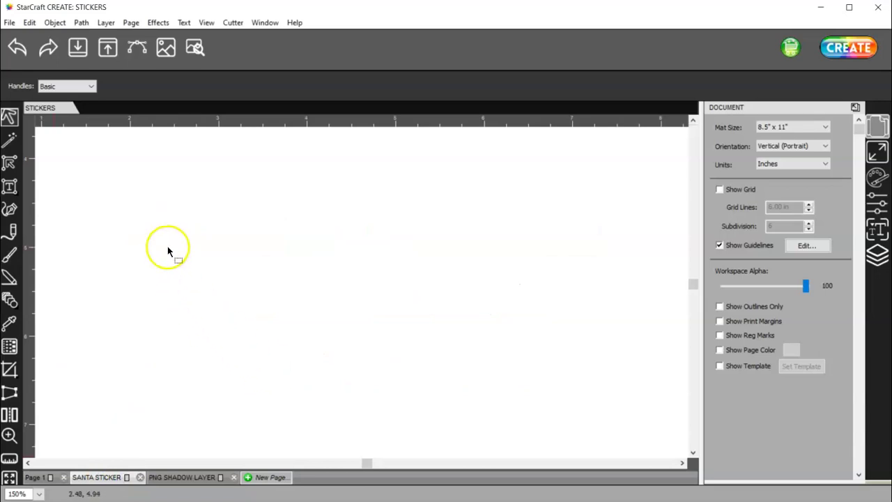
Trace santa hat.png from the Desktop (contrast 251, smooth 75, detail 98) and place it on the page
left_click(137, 46)
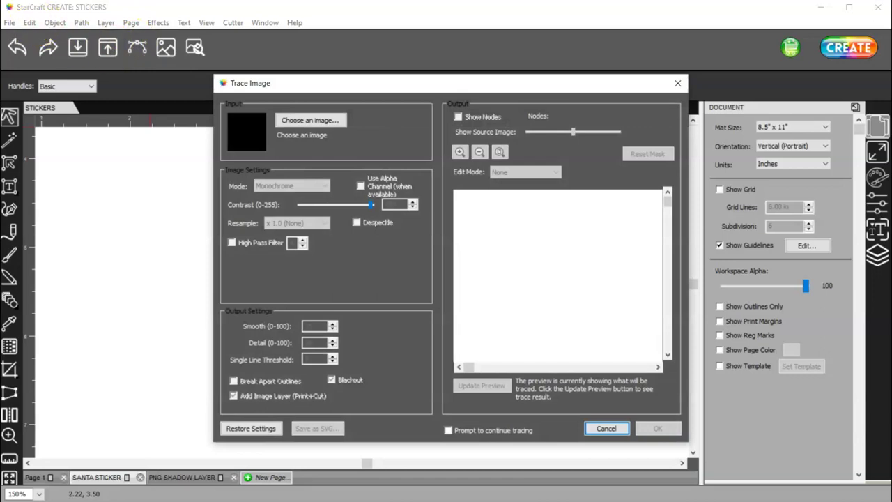
left_click(9, 24)
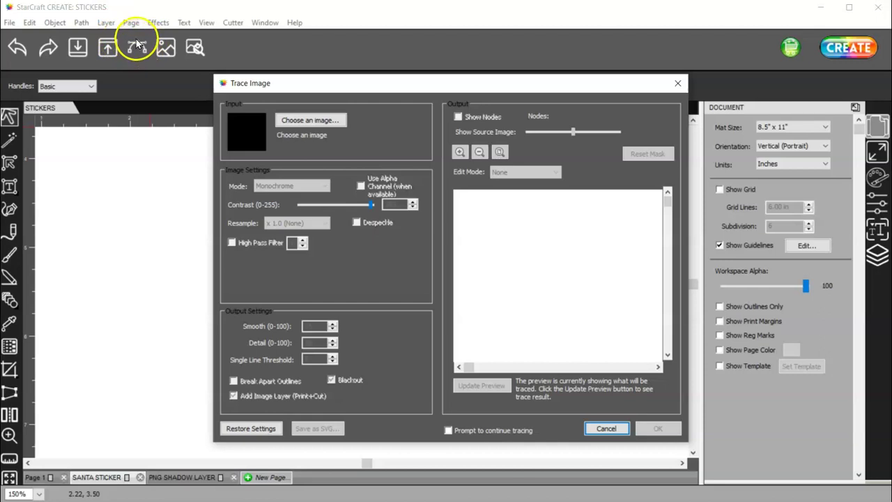
left_click(328, 121)
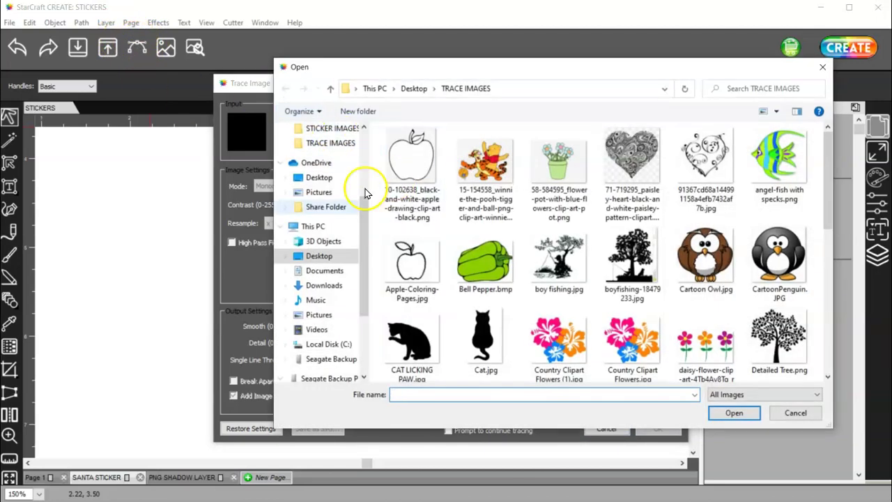
left_click(332, 256)
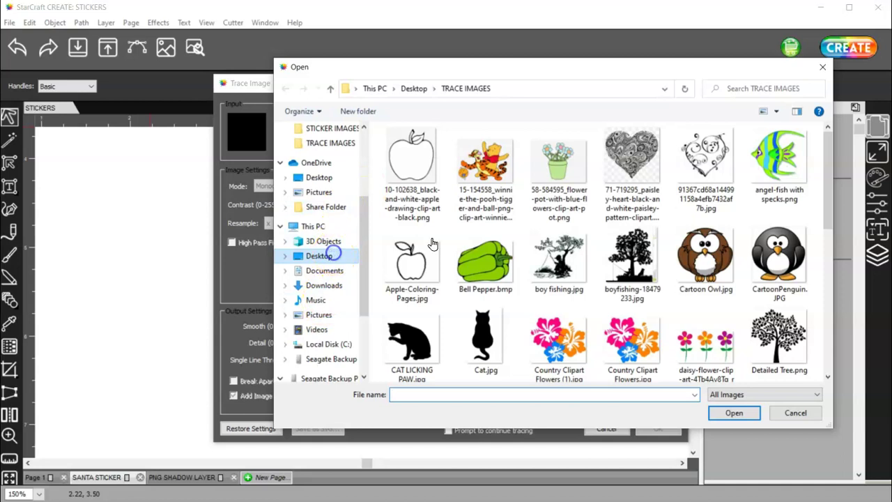
scroll(496, 299, "down", 2)
left_click(497, 298)
double_click(497, 298)
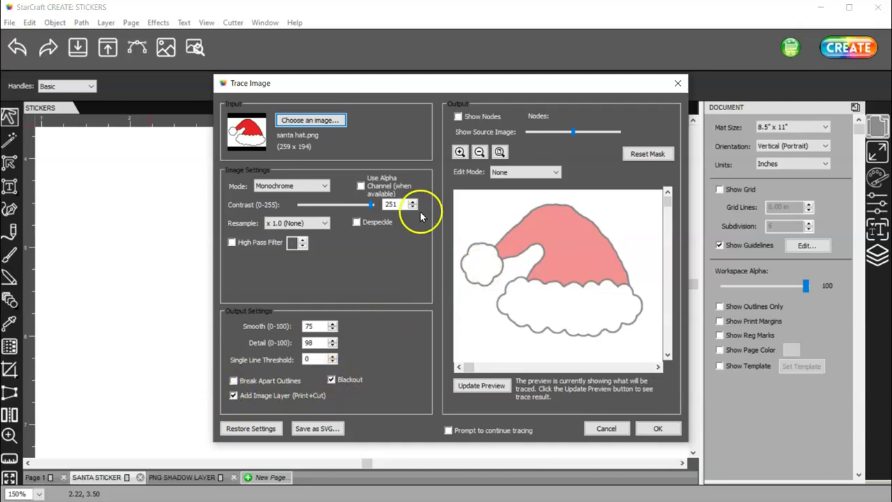
left_click(484, 388)
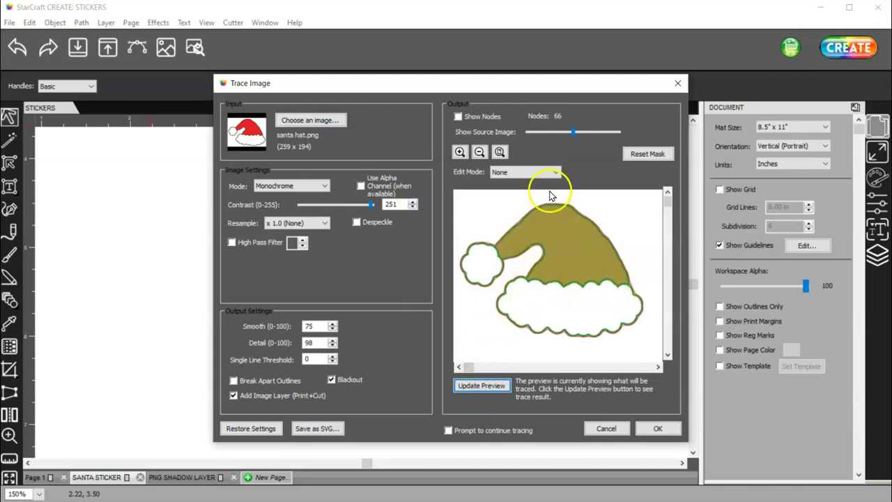
left_click_drag(572, 131, 537, 132)
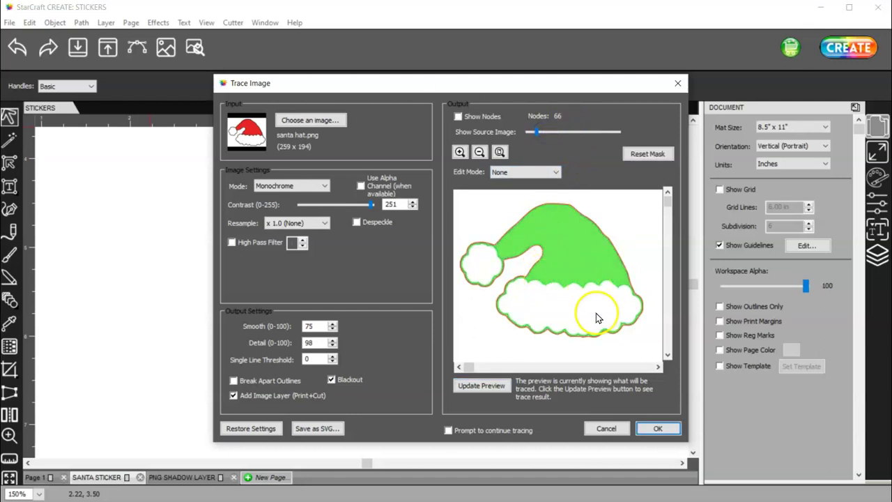
left_click(655, 428)
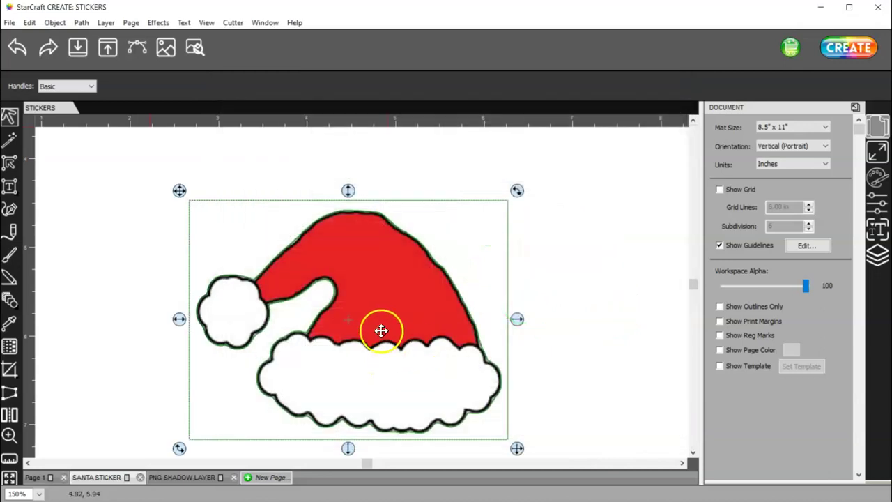
Move the hat to the page's upper left and expand the santa hat.png group in Layers
mouse_move(380, 330)
left_mouse_down()
mouse_move(534, 301)
mouse_move(550, 262)
mouse_move(459, 295)
mouse_move(379, 298)
mouse_move(249, 281)
left_mouse_up()
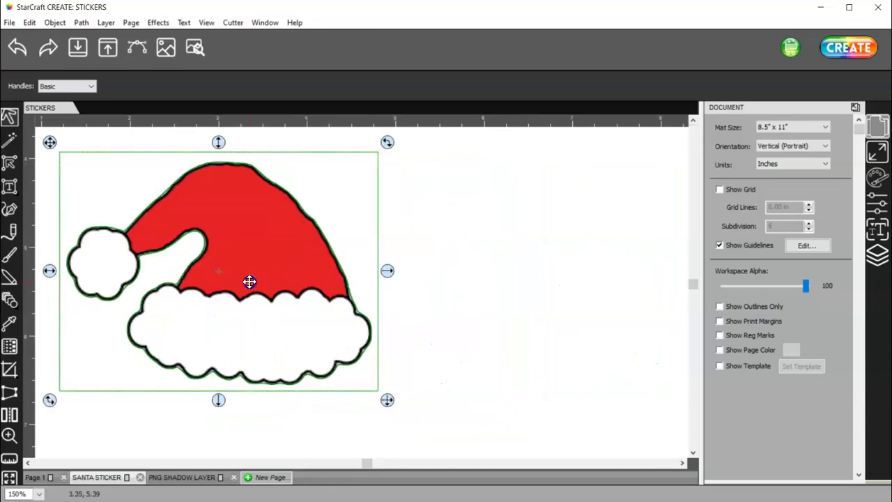
left_click(878, 255)
left_click(764, 126)
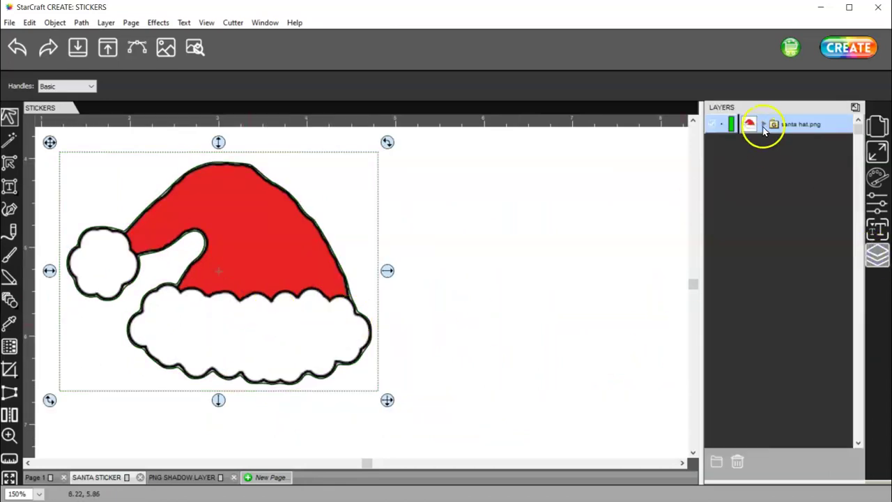
left_click(880, 257)
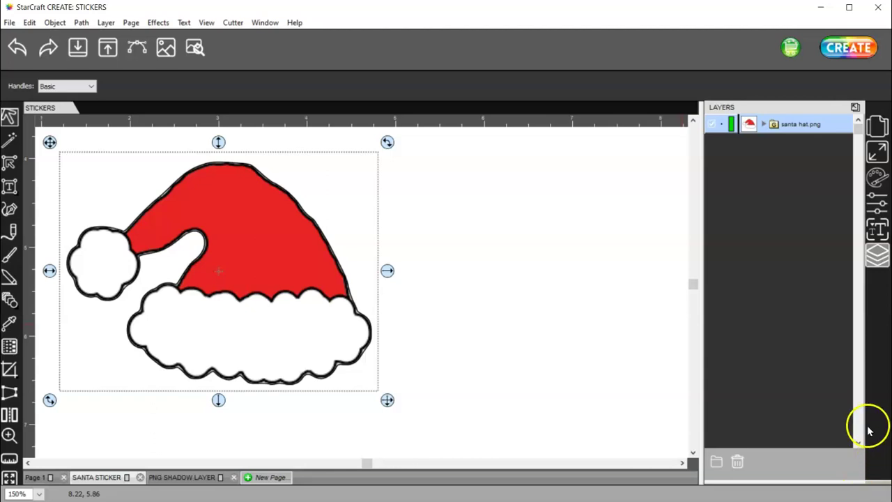
left_click(875, 257)
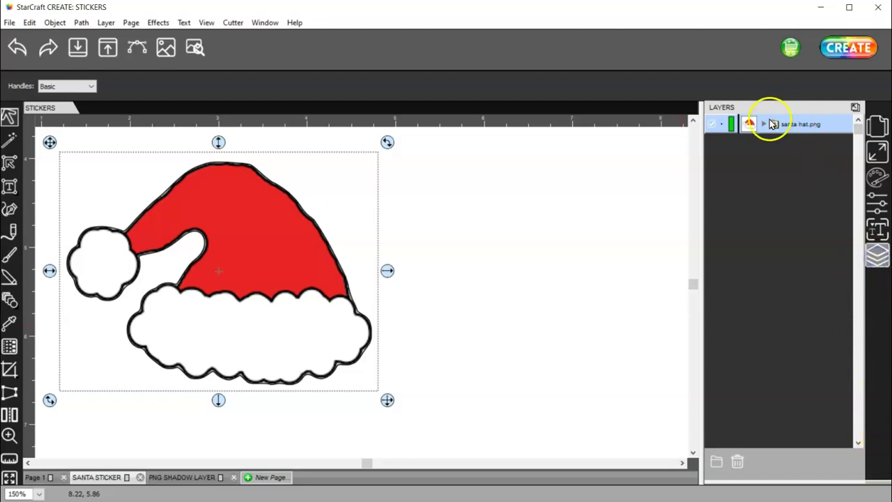
left_click(763, 124)
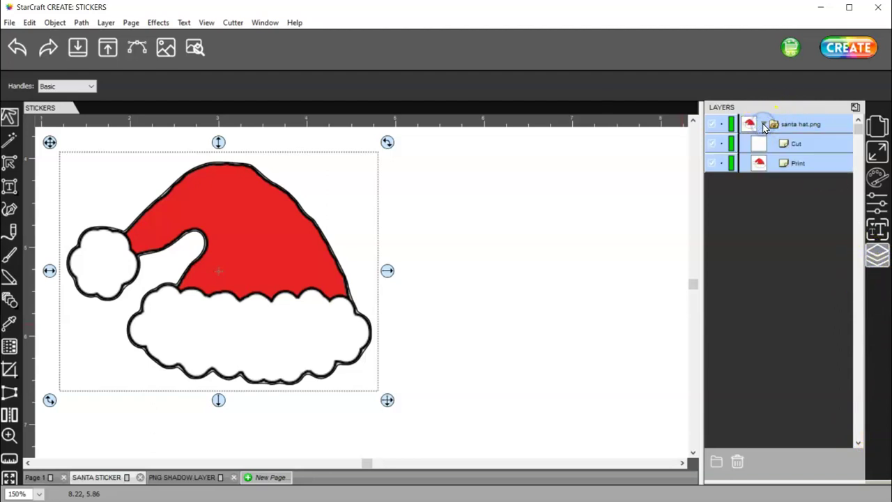
Set the hat's Cut layer cut line type to Cut
left_click(818, 144)
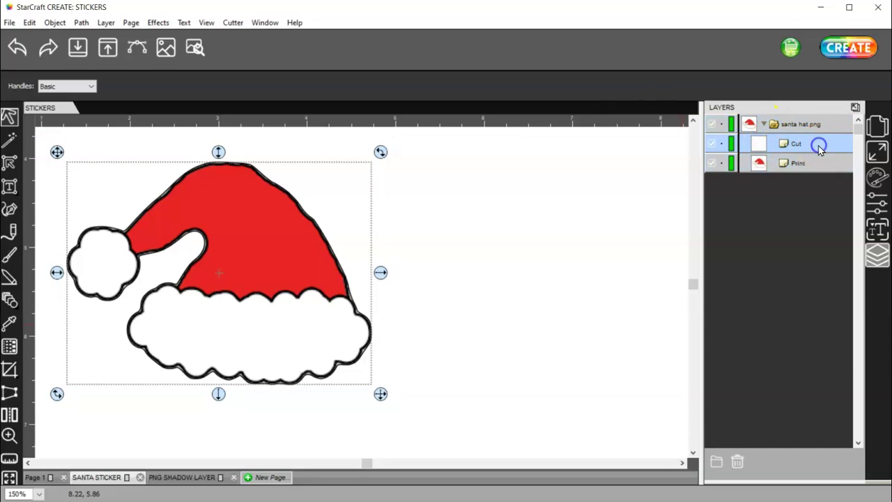
left_click(878, 200)
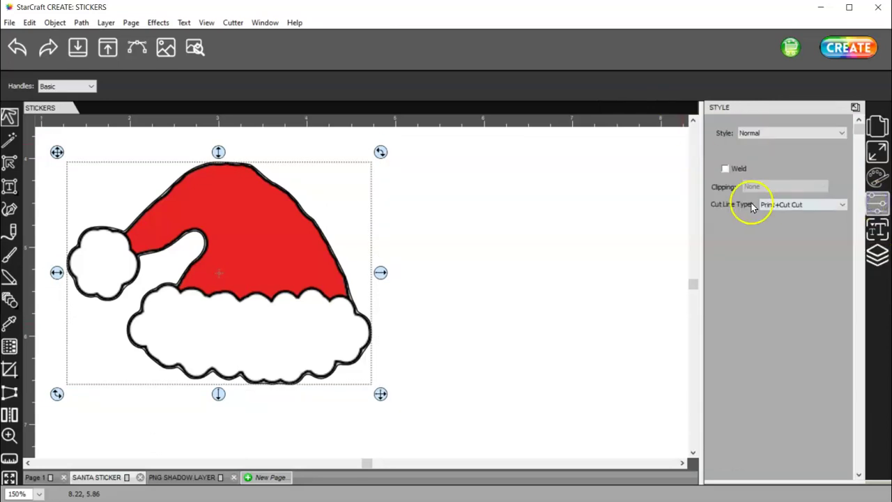
left_click(798, 207)
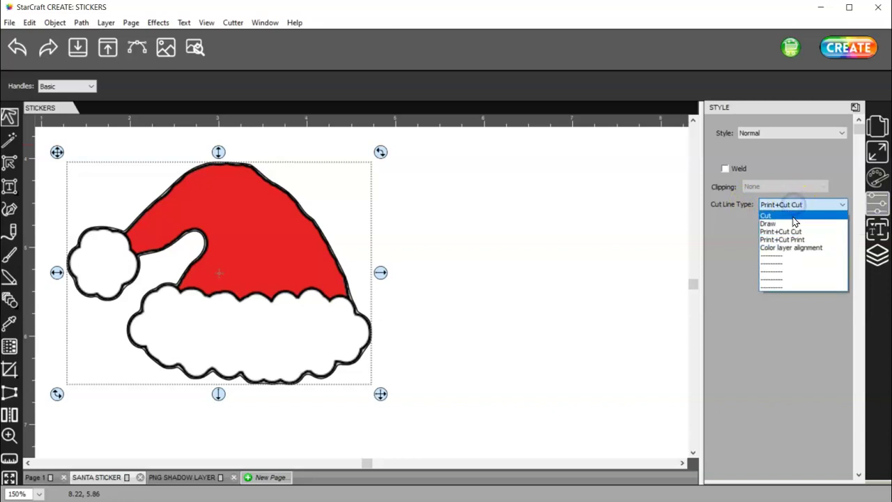
left_click(794, 217)
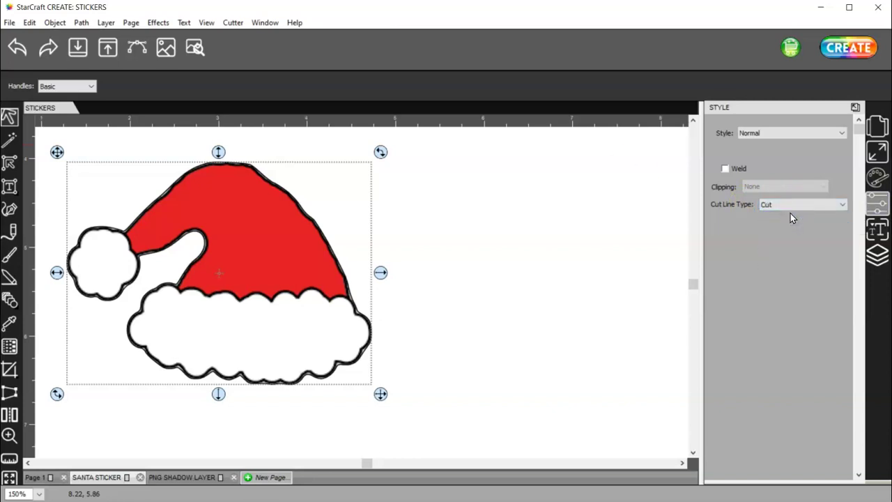
Check the Cut layer's stroke colour and return its cut line type to Print+Cut Cut
left_click(879, 178)
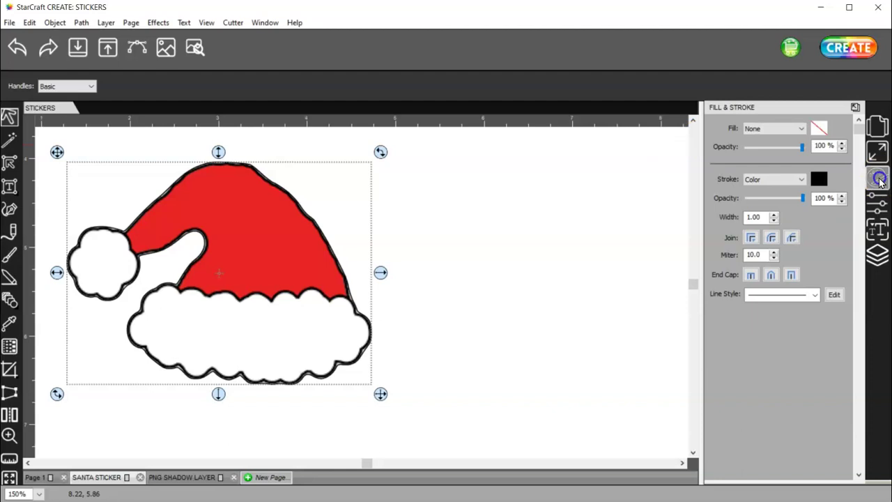
left_click(820, 179)
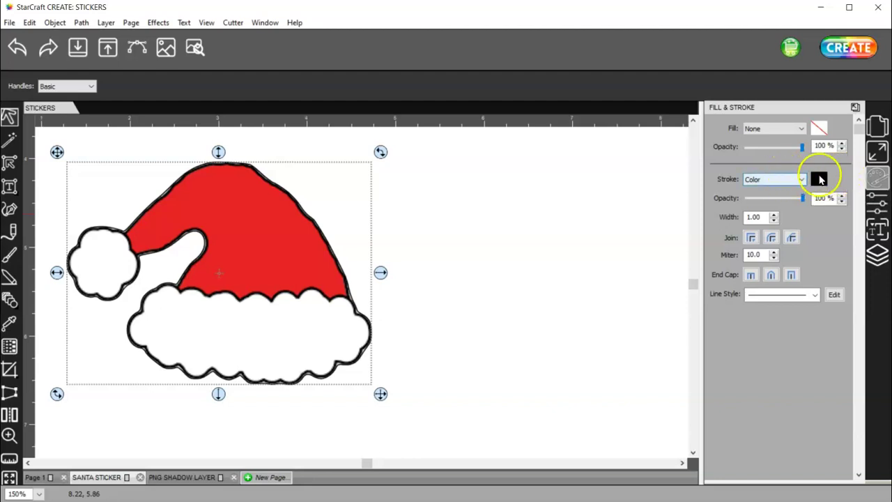
left_click(877, 202)
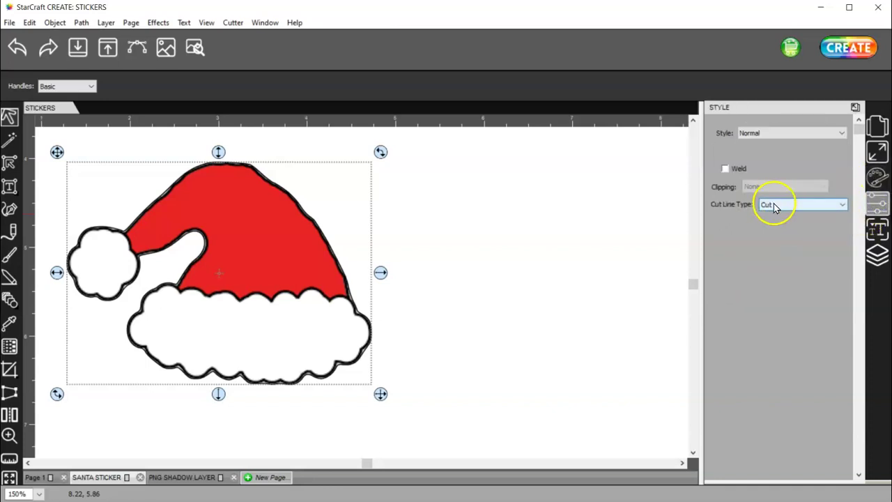
left_click(791, 204)
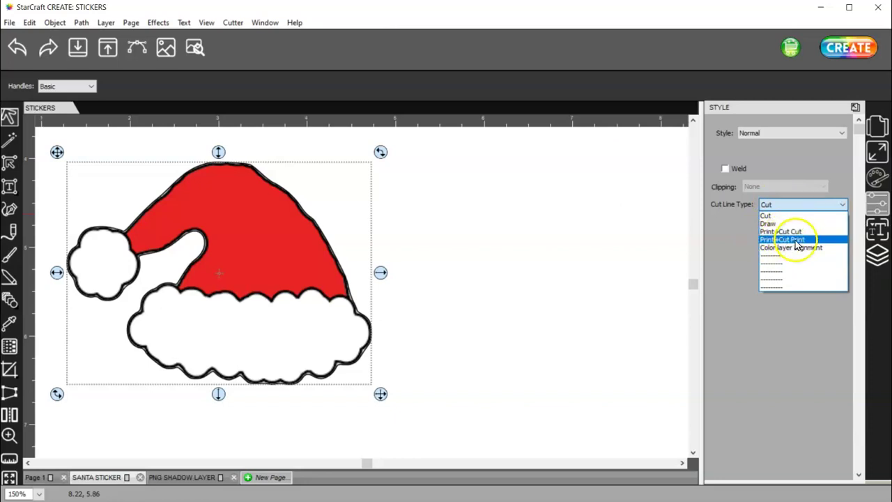
left_click(782, 234)
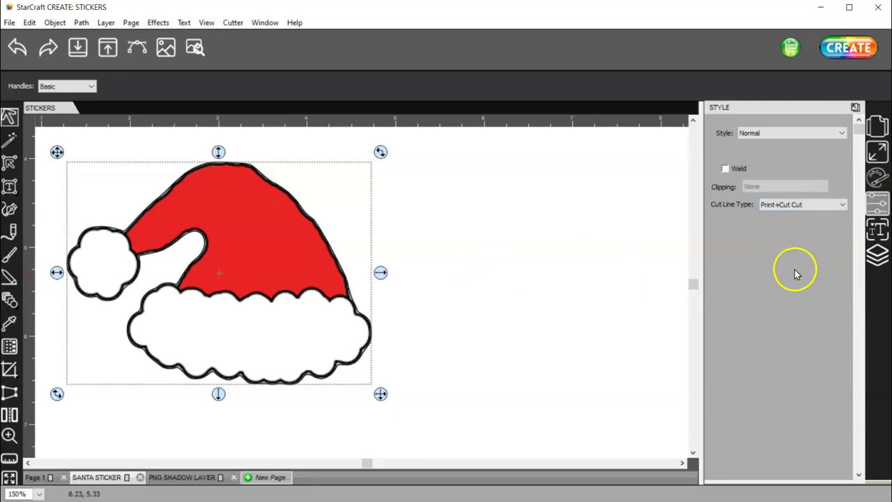
Select the hat's Cut layer in the Layers panel
left_click(695, 207)
left_click(878, 255)
left_click(796, 144)
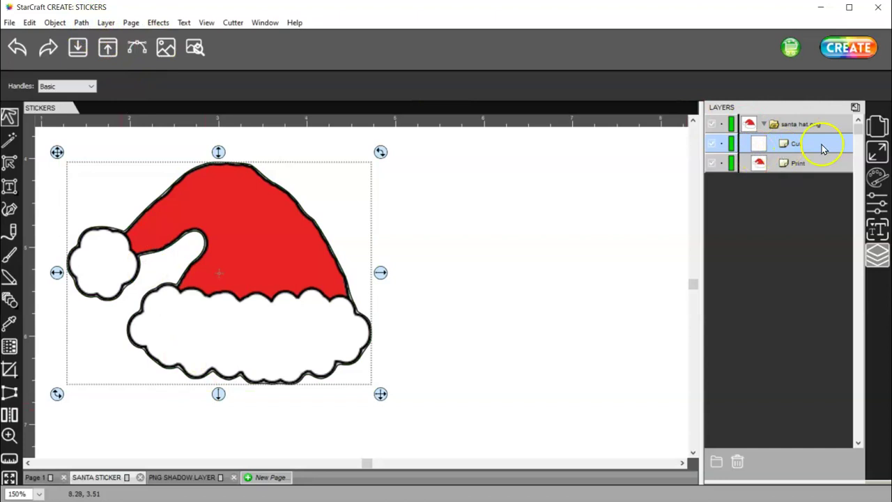
Add a Regular 0.100 in offset border to the hat's Cut layer, then select hat and border
left_click(81, 22)
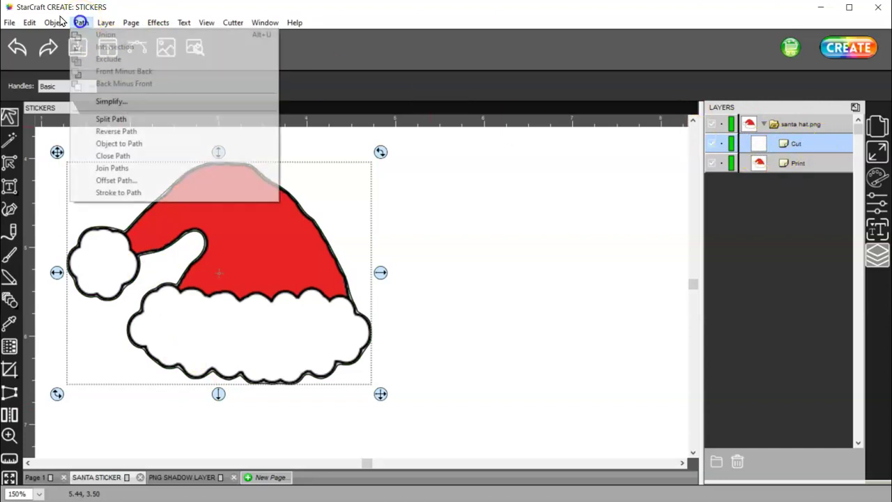
left_click(111, 180)
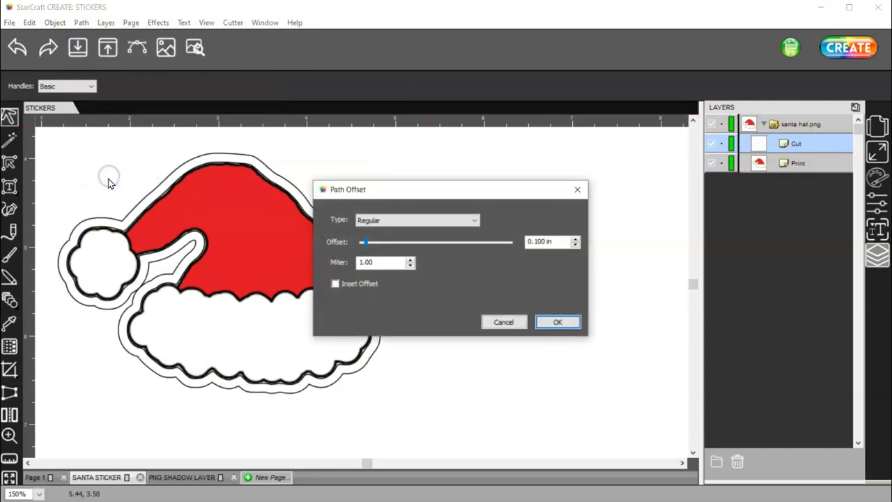
left_click_drag(451, 197, 569, 157)
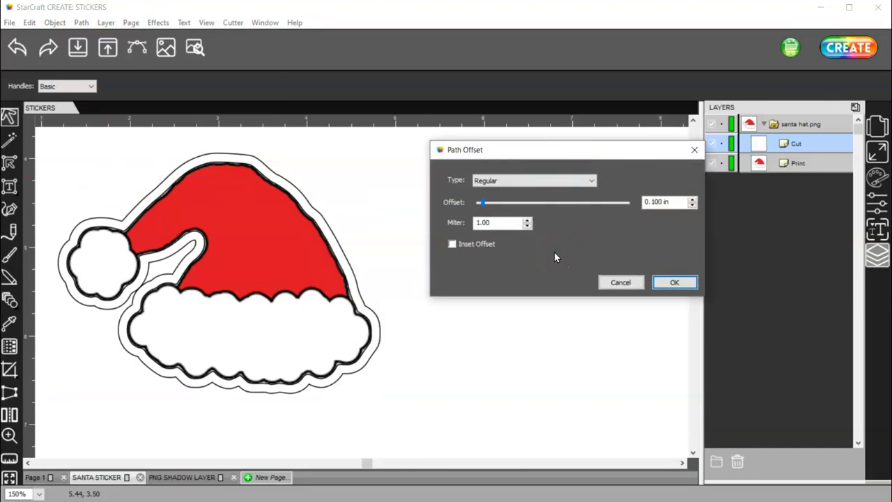
left_click(663, 281)
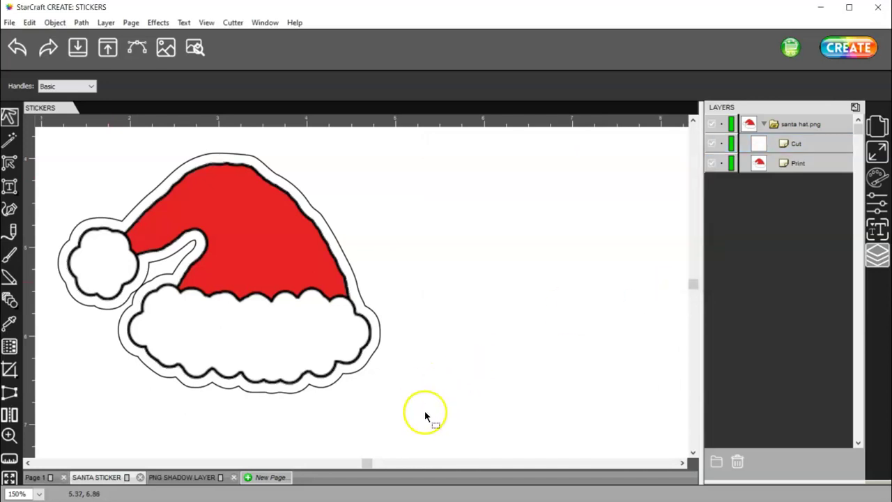
left_click_drag(448, 427, 46, 131)
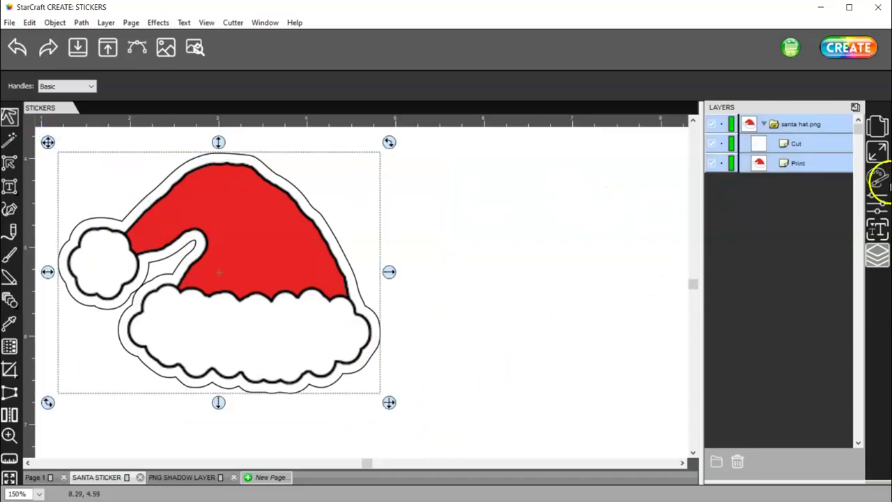
Scale the bordered hat to 2.000 in wide by 1.496 in tall with proportions kept
left_click(878, 152)
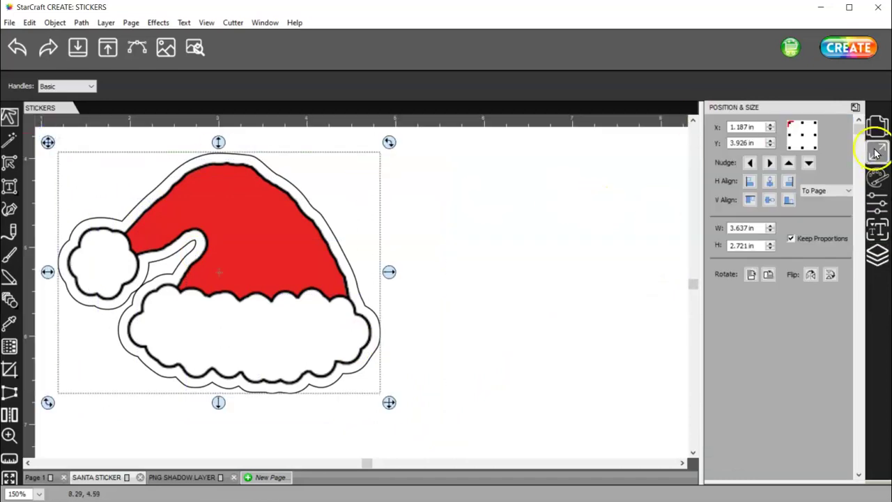
left_click(853, 172)
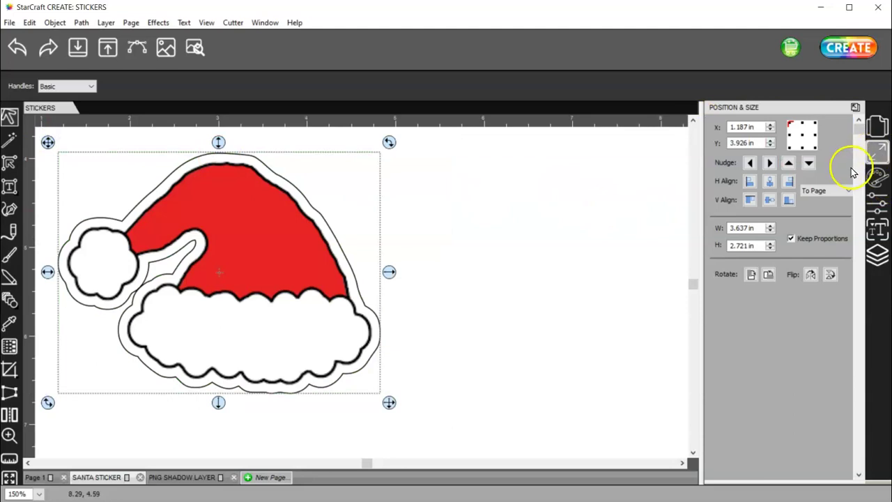
double_click(755, 230)
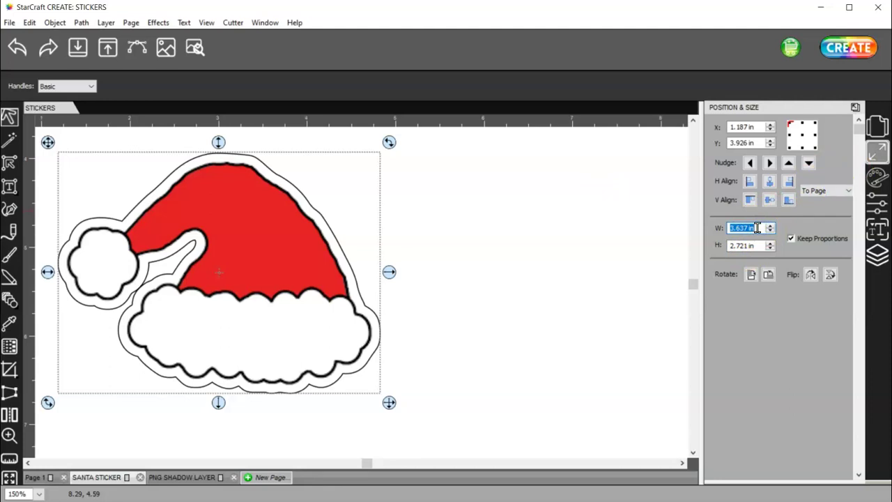
type("2.")
key("Tab")
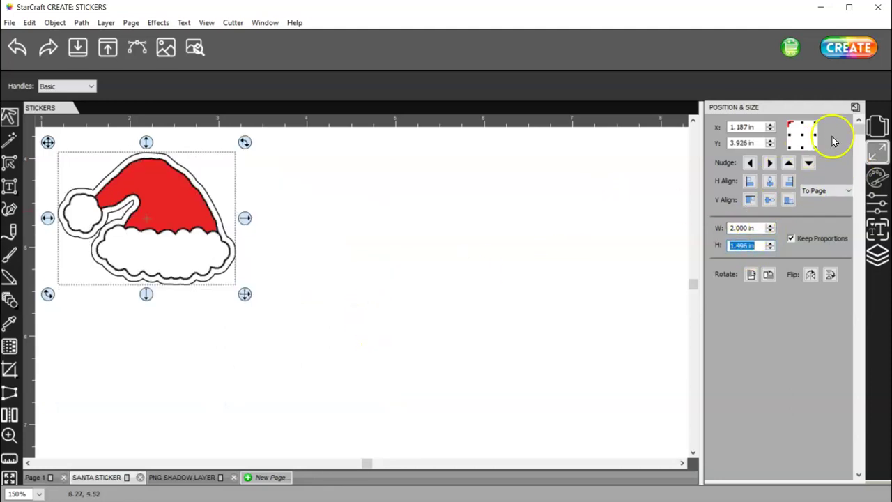
left_click(876, 126)
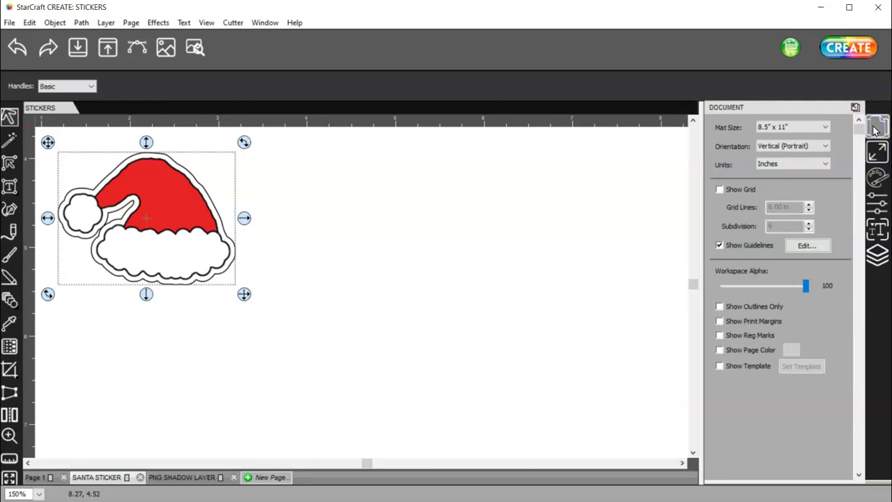
Turn on print margins, registration marks and a grey page colour in the Document settings
left_click(719, 321)
left_click(719, 335)
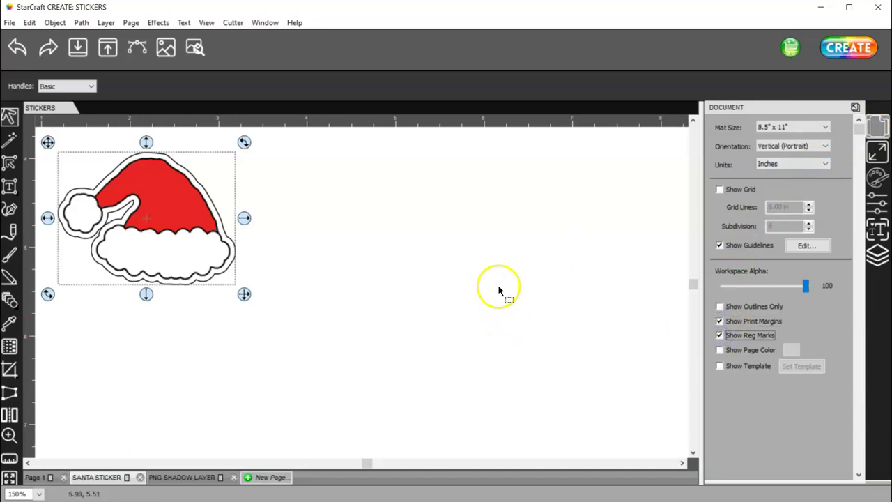
scroll(159, 227, "up", 2)
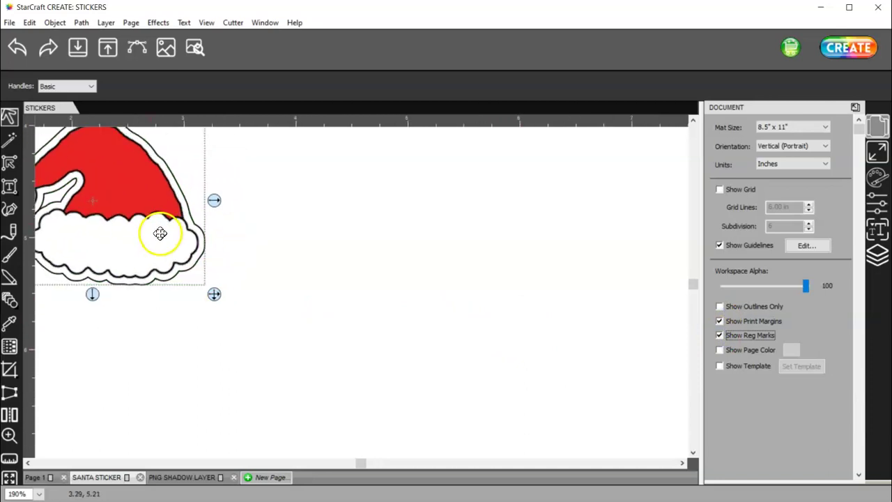
left_click(724, 353)
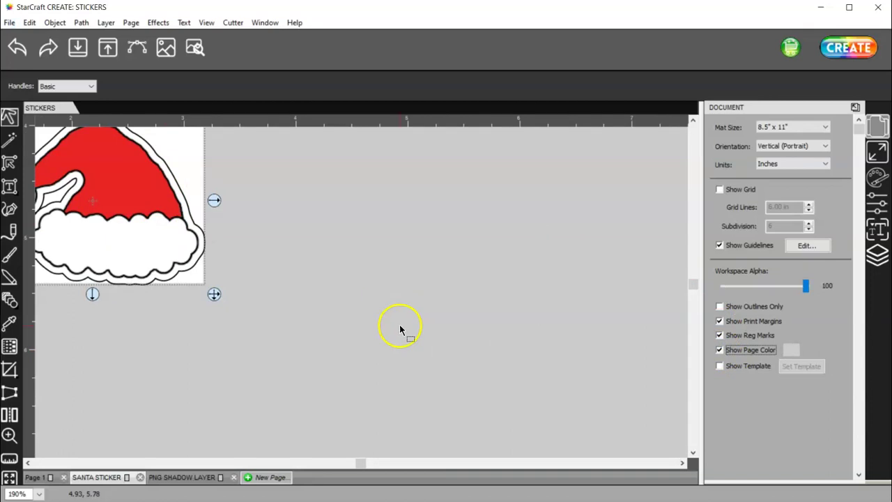
Zoom in to inspect the hat's trim outline, remove the page colour, and fit the page in view
left_click(9, 435)
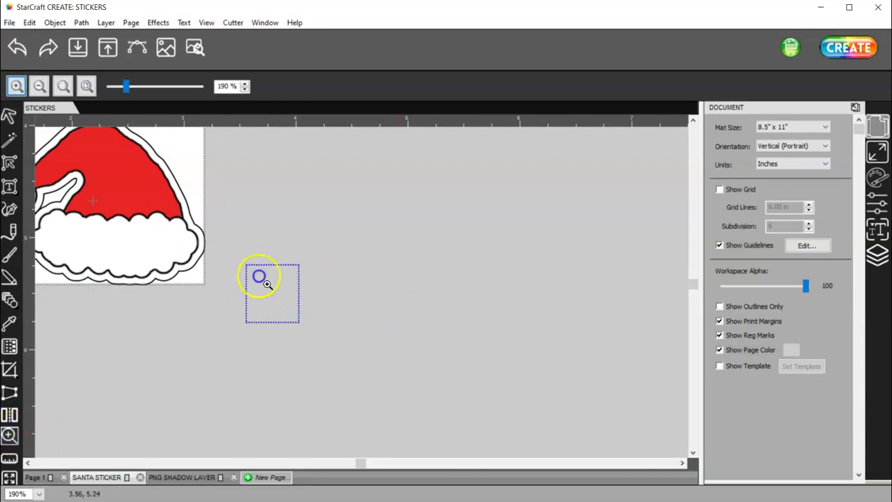
left_click(268, 284)
left_click(275, 220)
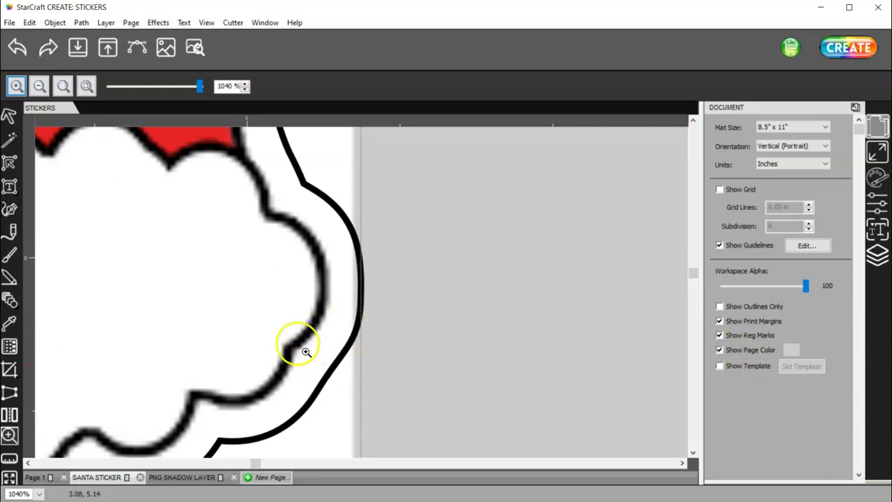
left_click(720, 350)
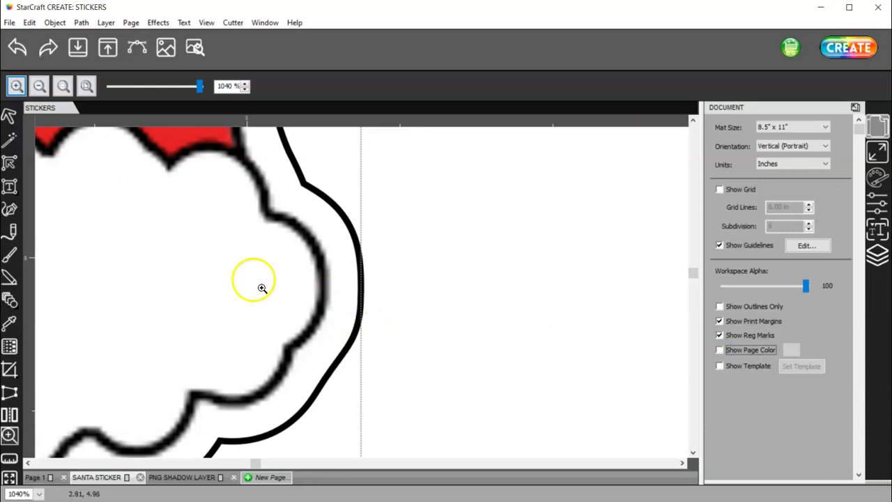
left_click(8, 116)
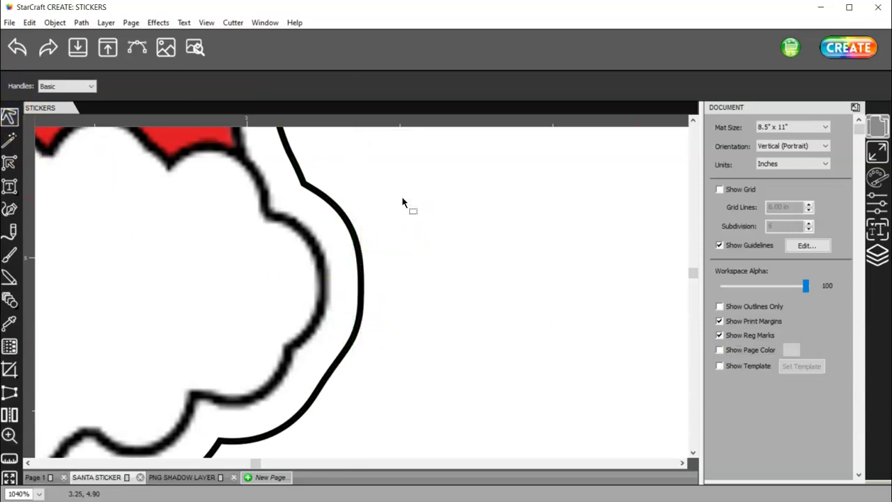
key("ctrl+0")
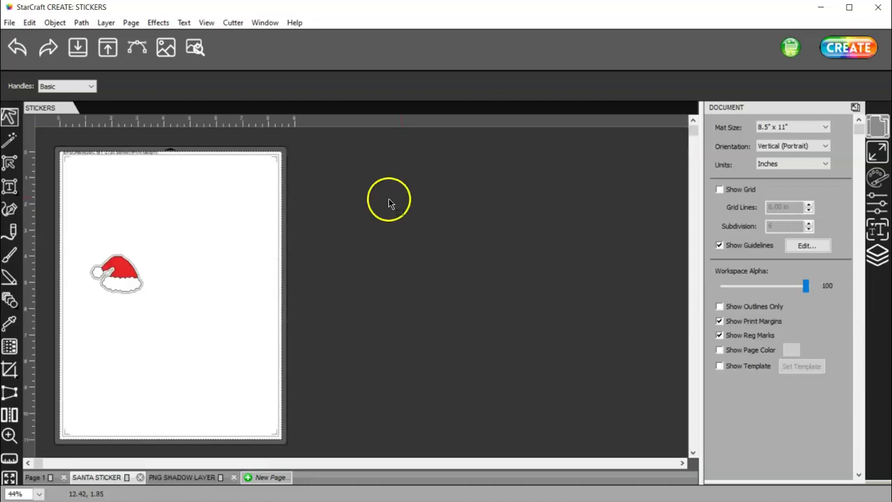
Move the hat to the top-left and set up a 4-column duplicate grid with 0.000 in horizontal spacing
left_click_drag(191, 333, 75, 231)
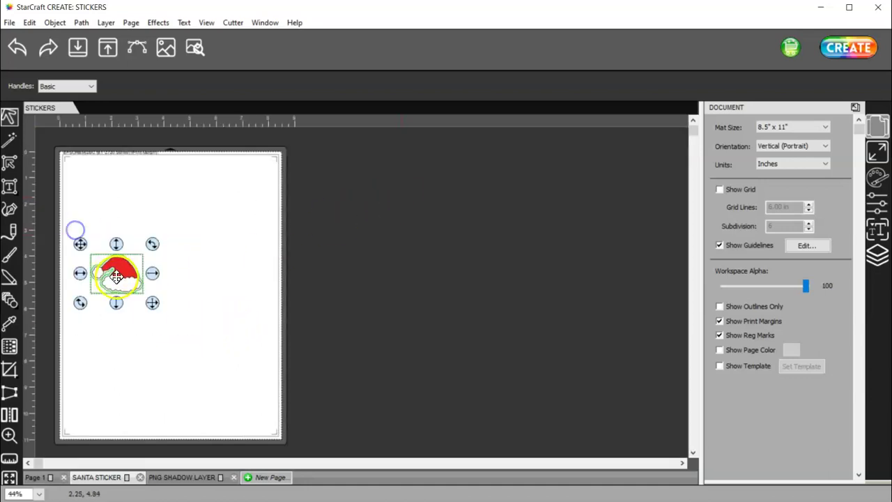
left_click_drag(108, 267, 93, 183)
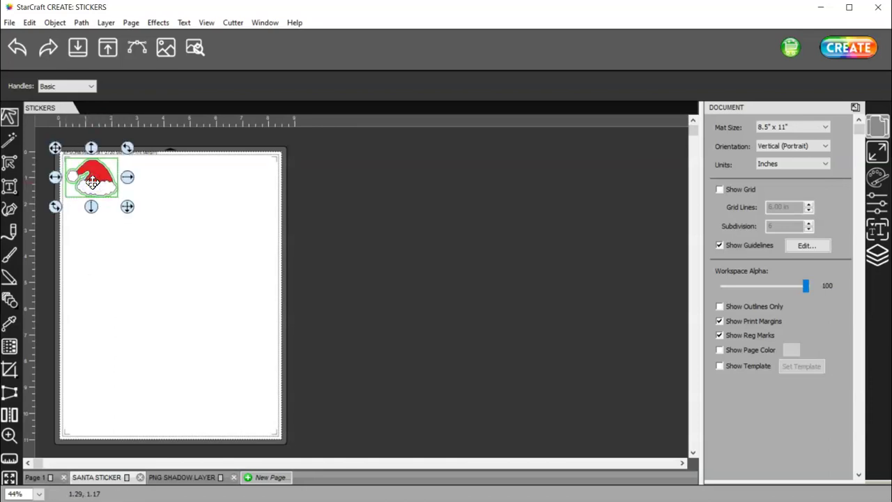
key("ctrl+d")
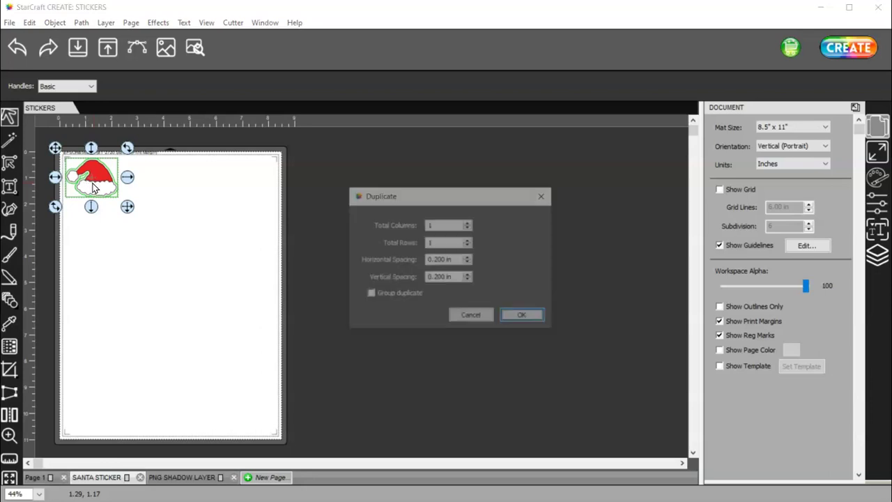
left_click(471, 223)
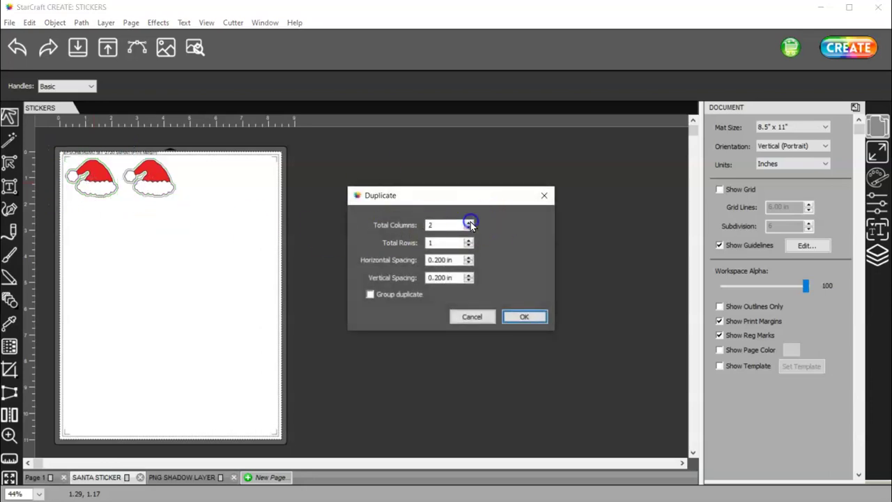
left_click(471, 223)
left_click(471, 224)
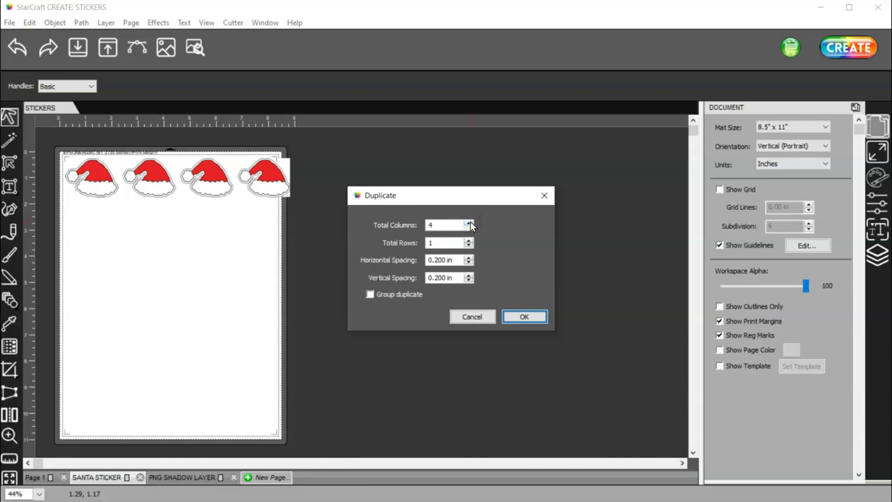
left_click(470, 244)
left_click(469, 263)
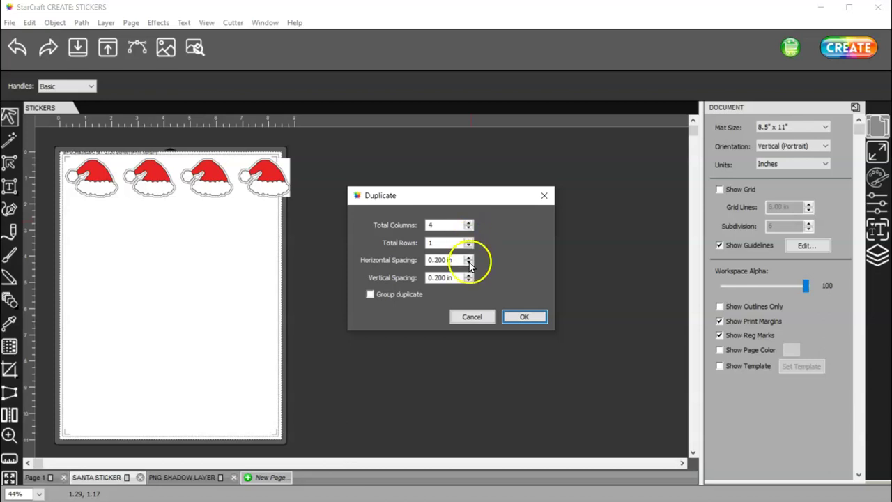
left_click(469, 263)
left_click(469, 263)
left_click(469, 263)
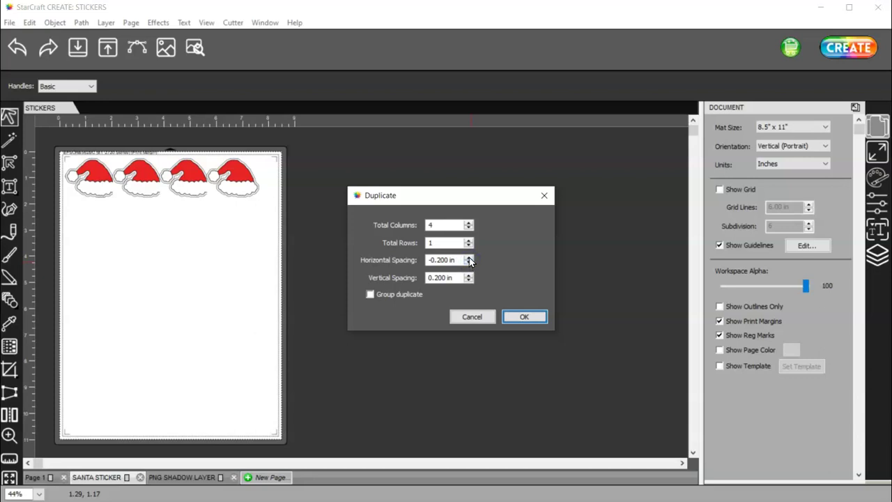
left_click(469, 258)
left_click(469, 257)
Increase the grid to 6 rows and confirm the 4 × 6 grid of hats
left_click(469, 239)
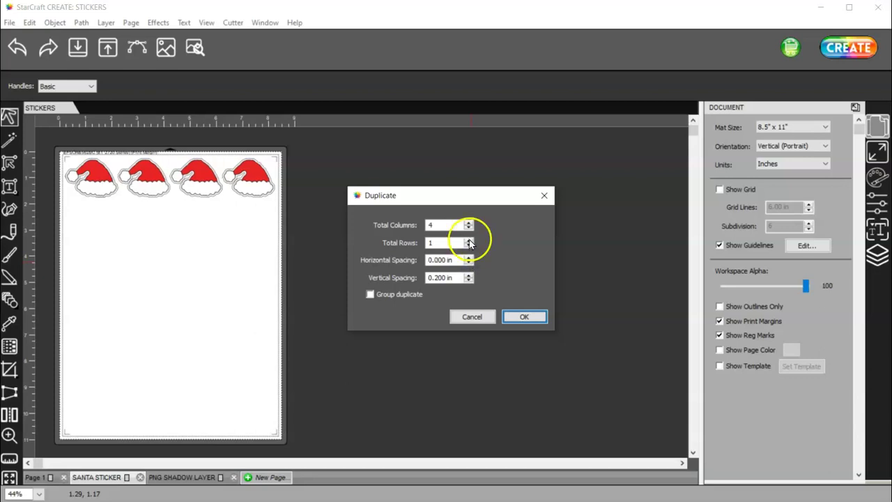
left_click(469, 239)
left_click(469, 240)
left_click(469, 240)
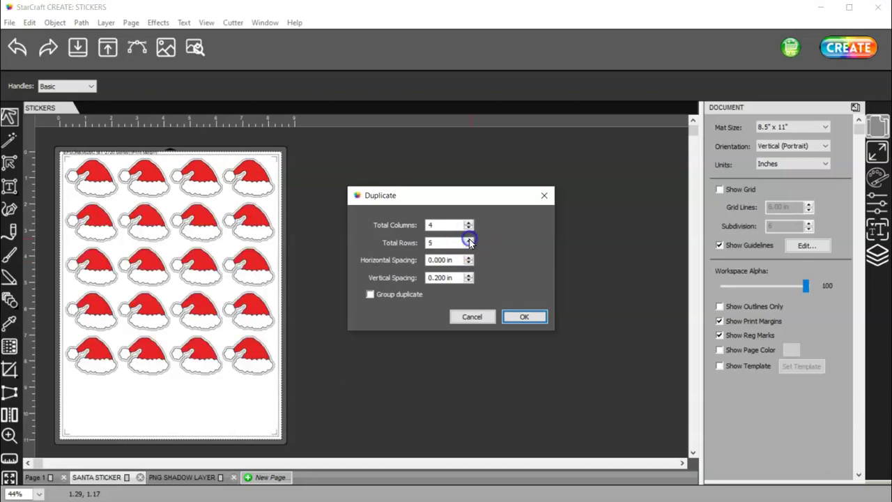
left_click(469, 239)
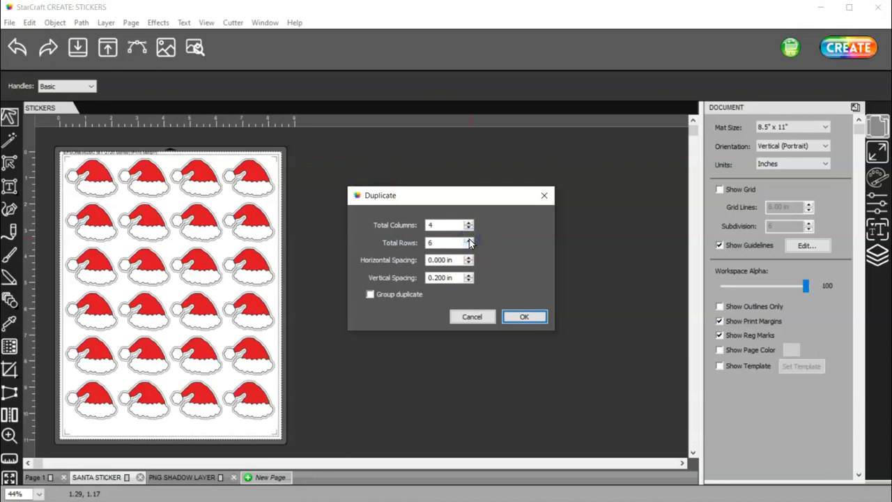
left_click_drag(470, 242, 444, 239)
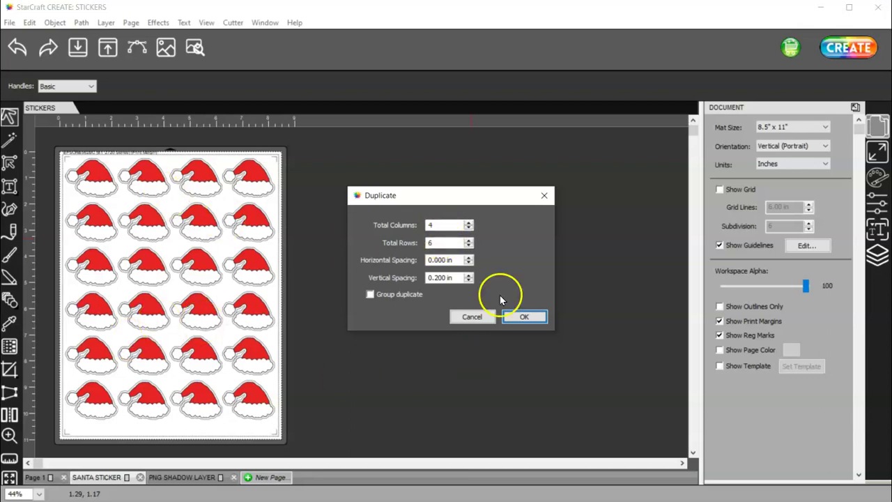
left_click(520, 316)
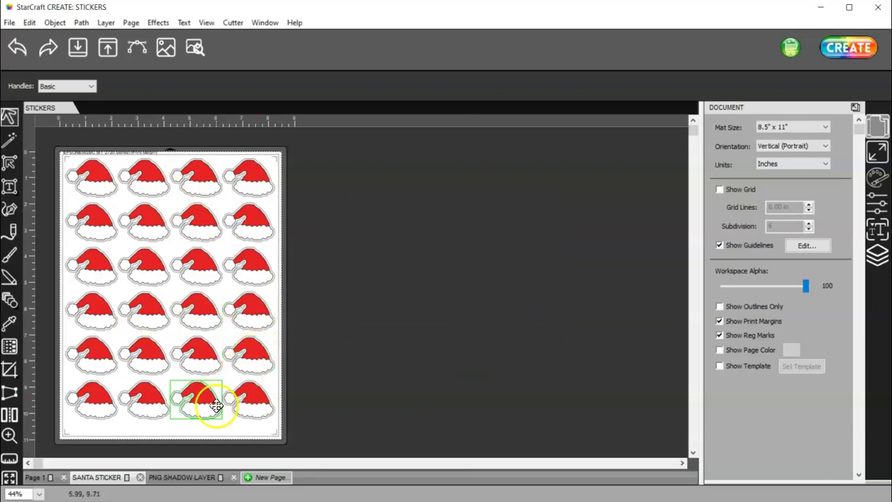
Select all 24 hat stickers and group them together
left_click_drag(323, 433, 50, 135)
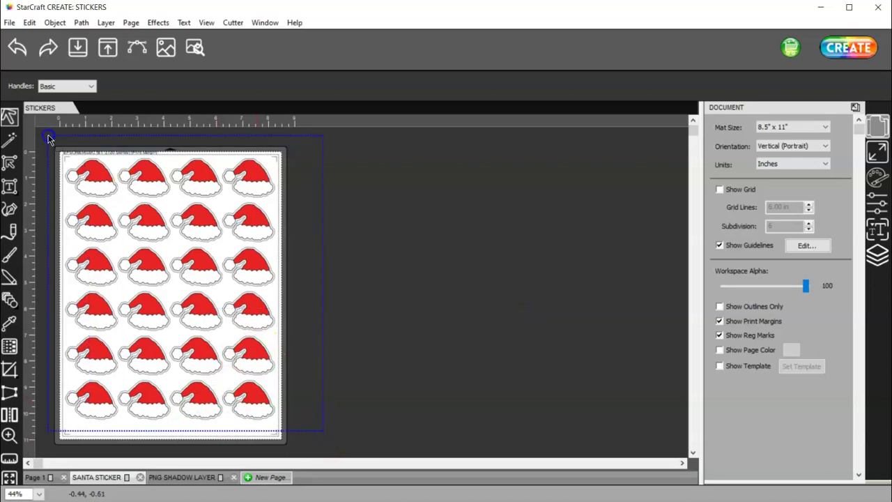
right_click(149, 183)
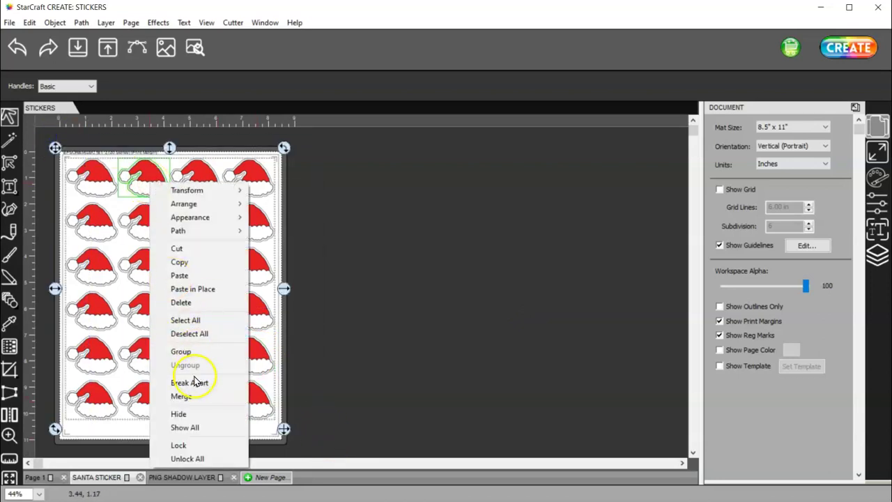
left_click(192, 351)
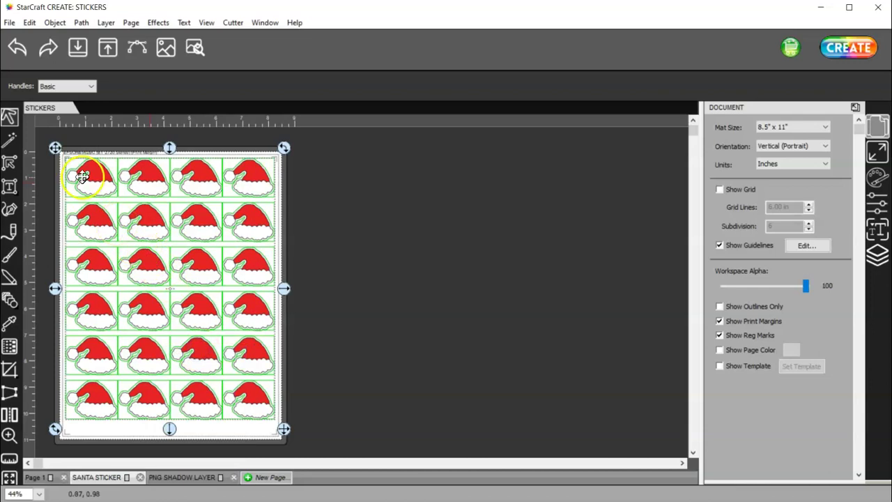
left_click(155, 318)
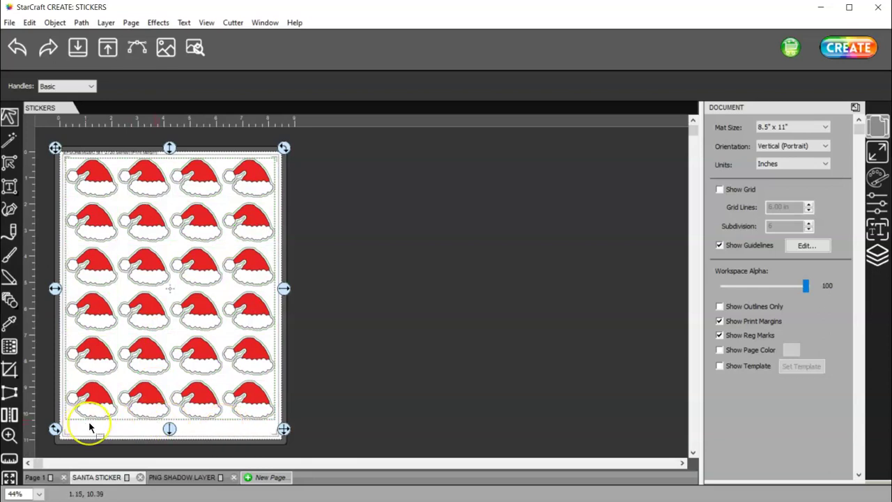
left_click(225, 433)
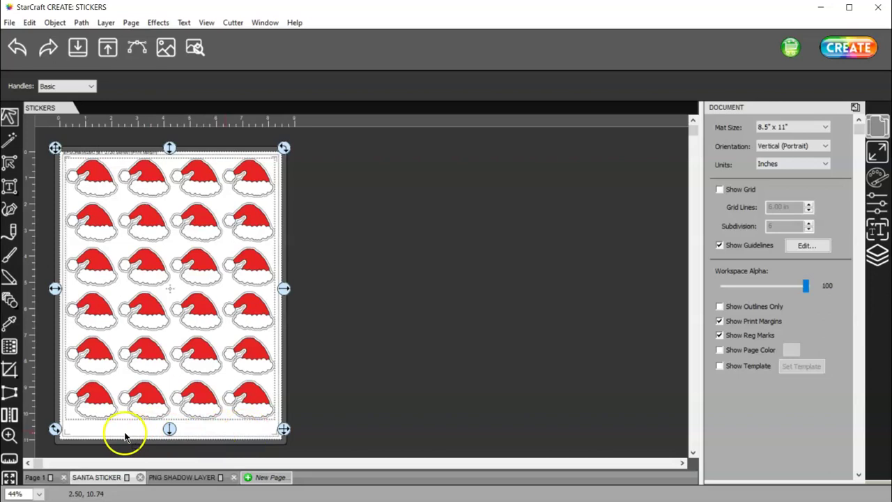
Reposition the sticker group evenly within the page margins, then deselect it
left_click(84, 392)
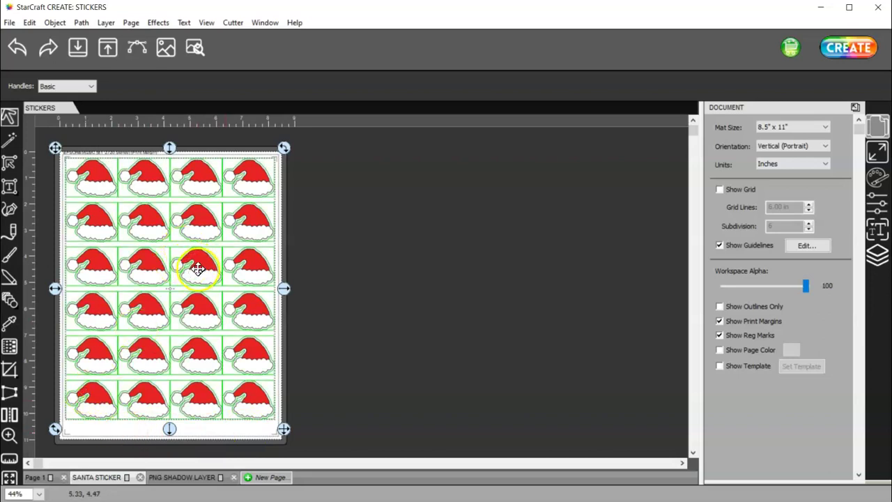
left_click_drag(199, 268, 198, 275)
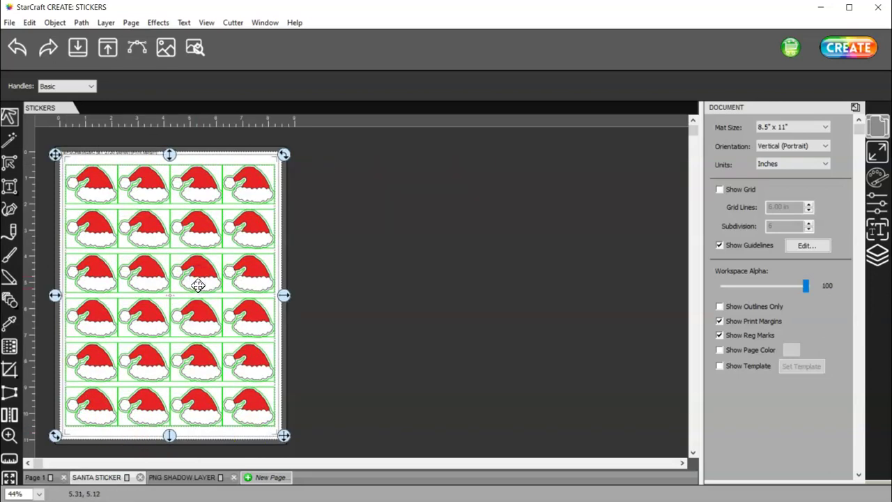
left_click(193, 442)
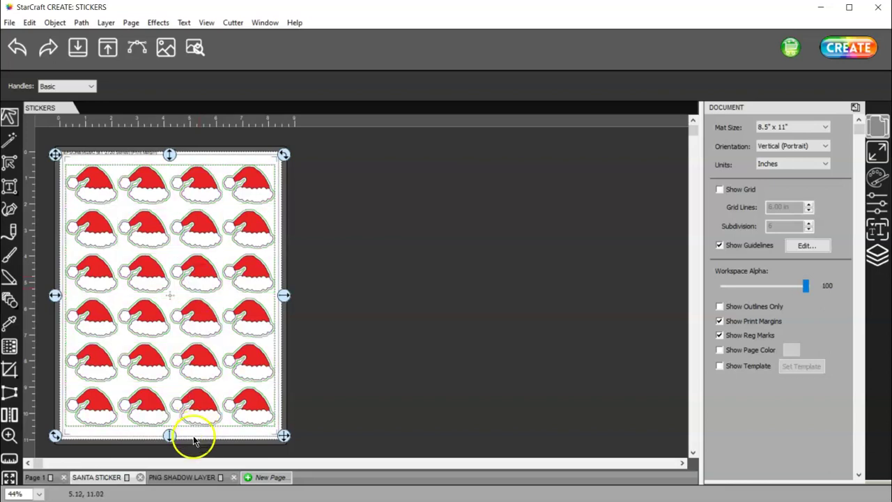
left_click(208, 291)
left_click_drag(208, 291, 208, 276)
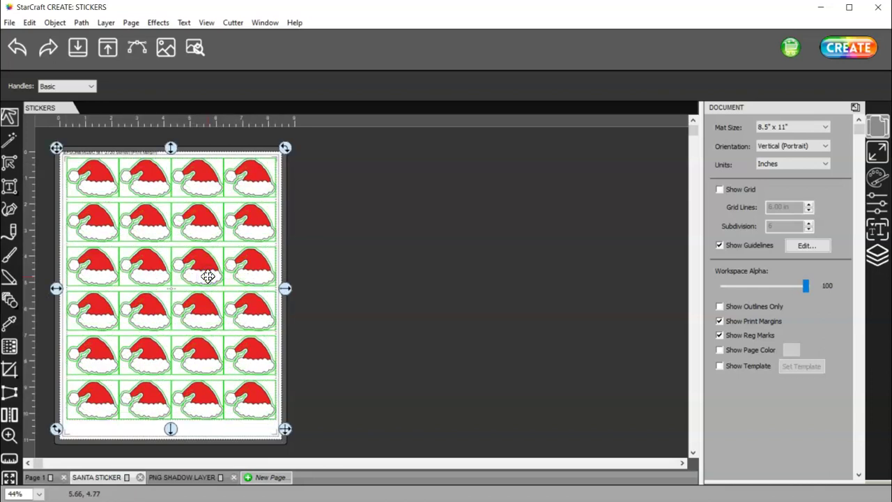
left_click(228, 286)
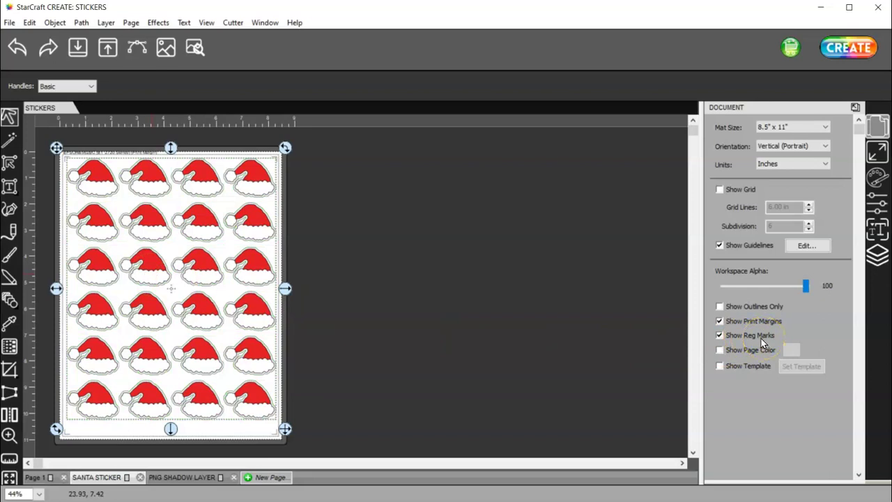
left_click(533, 345)
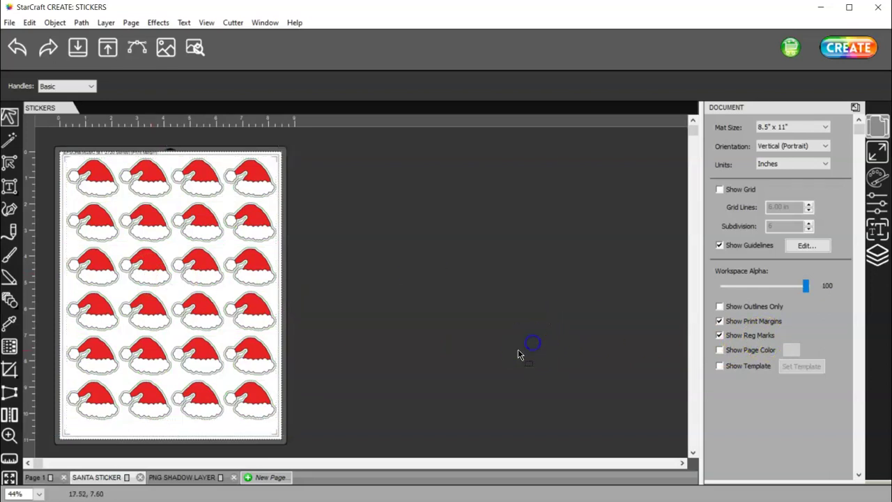
Enable Use Software Speed and Pressure in Cut Settings and launch Print+Cut (Auto Scan)
left_click(847, 47)
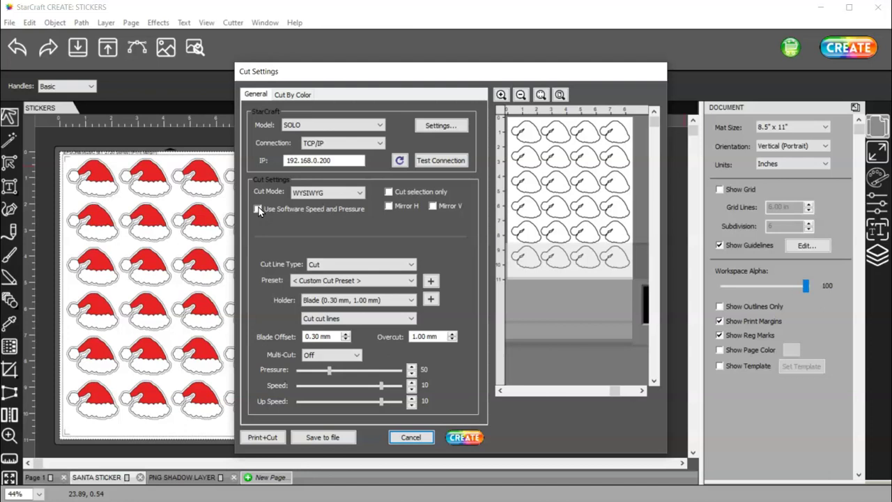
left_click(258, 209)
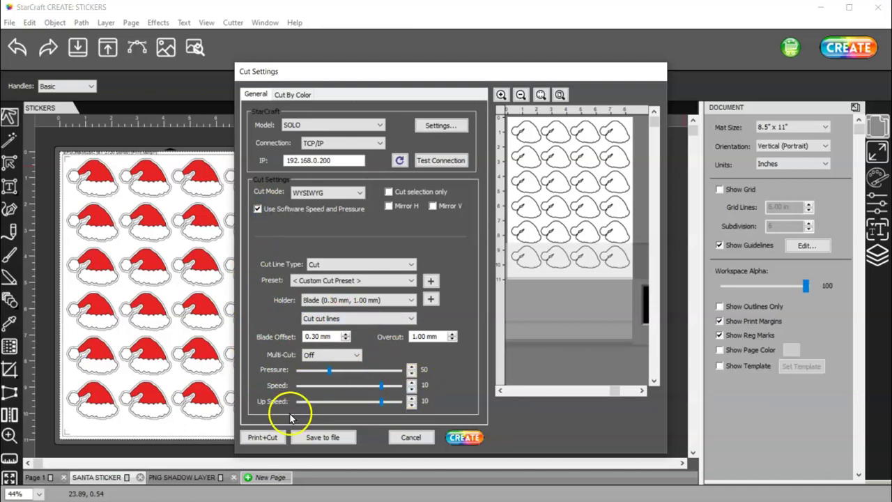
left_click(265, 437)
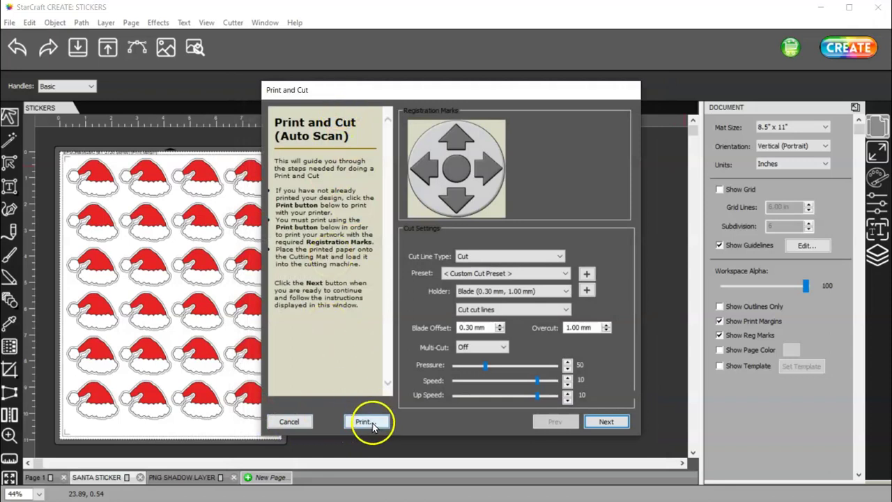
Open the Epson printer properties from Print and keep plain paper as the paper type
left_click(371, 423)
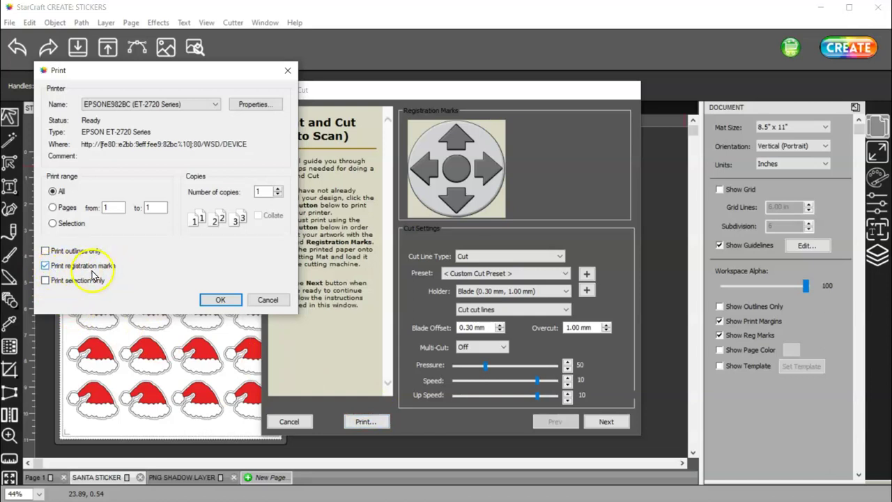
left_click(254, 104)
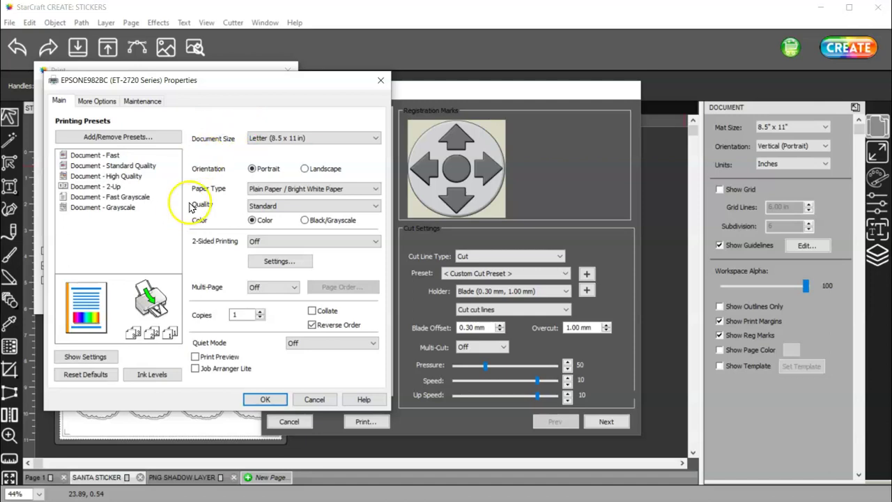
left_click(278, 191)
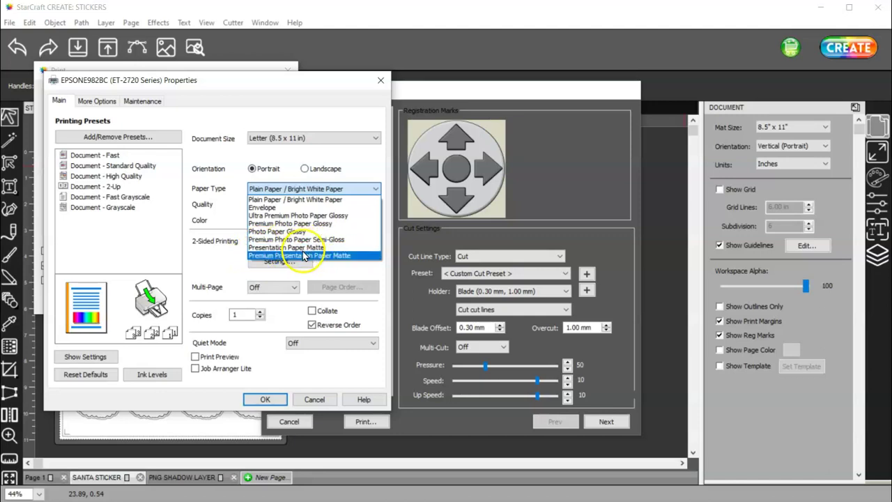
left_click(296, 189)
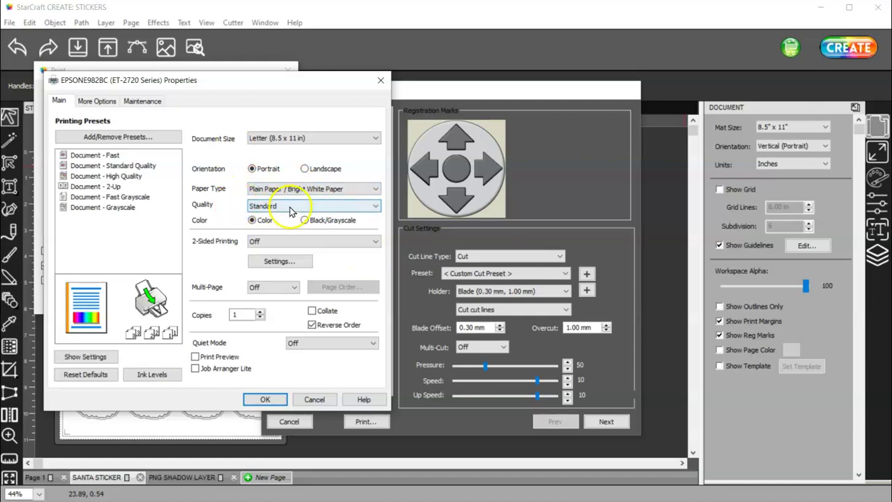
Set print quality to High, then cancel the printer properties without saving
left_click(309, 205)
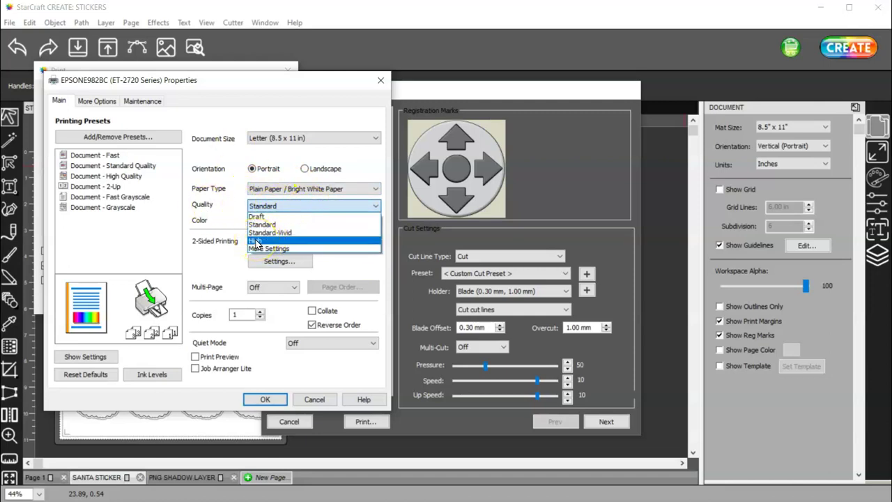
left_click(282, 242)
left_click(279, 240)
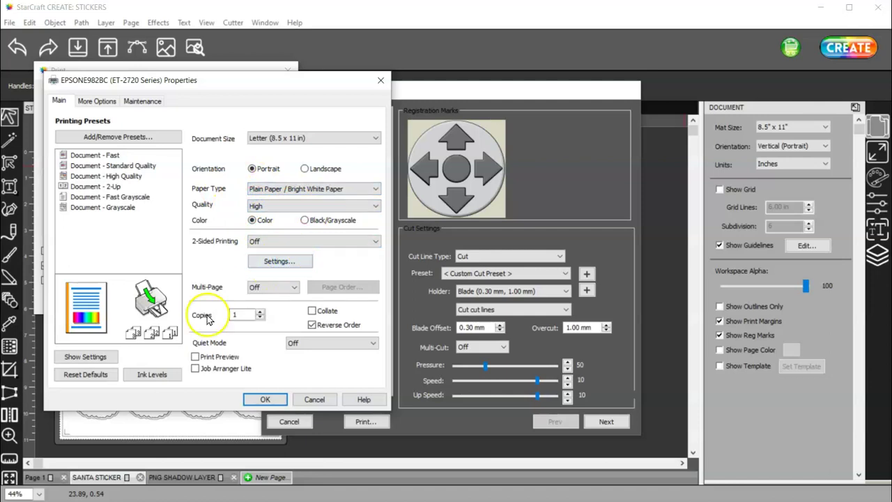
left_click(315, 399)
Close the print dialog and the Print and Cut wizard without printing
left_click(268, 300)
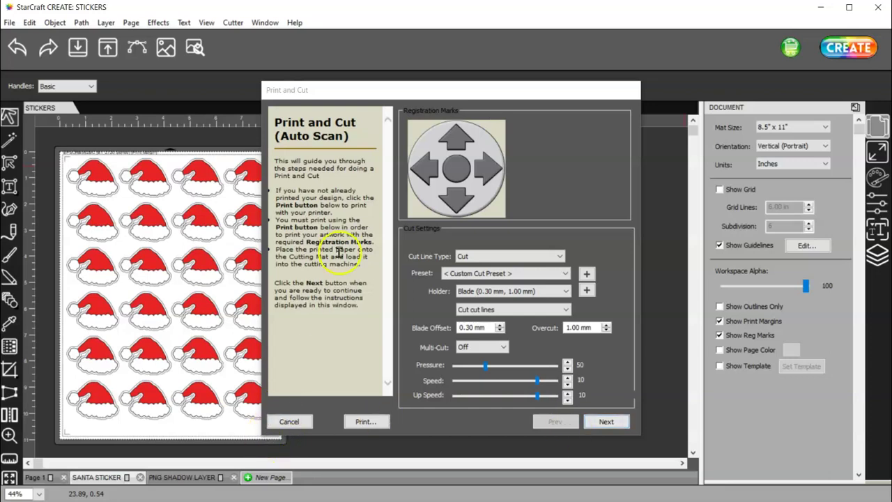
left_click_drag(351, 89, 492, 67)
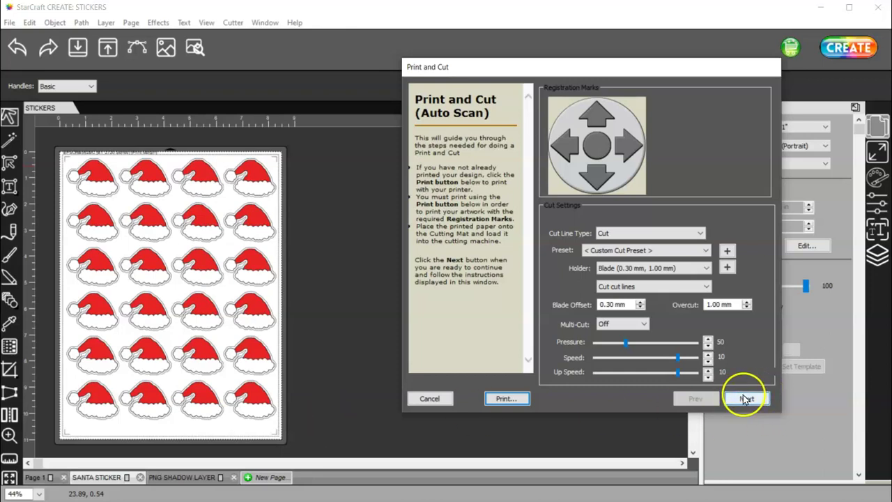
left_click(428, 398)
left_click(9, 435)
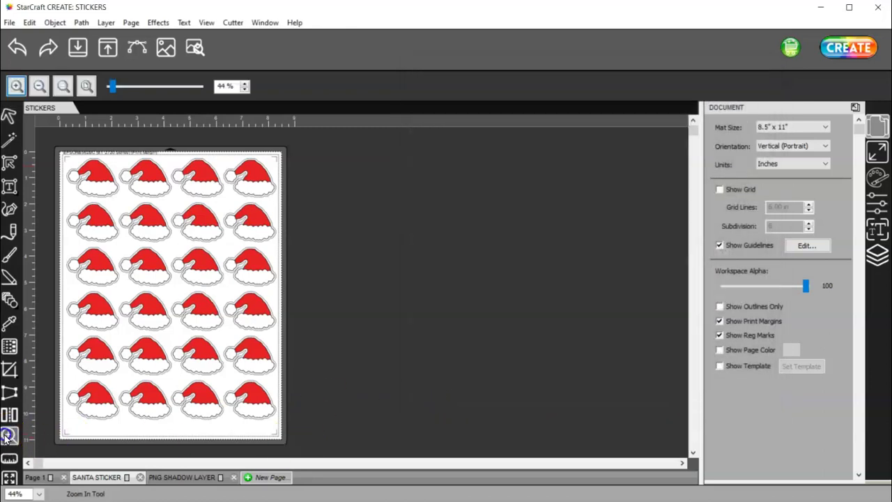
left_click_drag(282, 442, 218, 387)
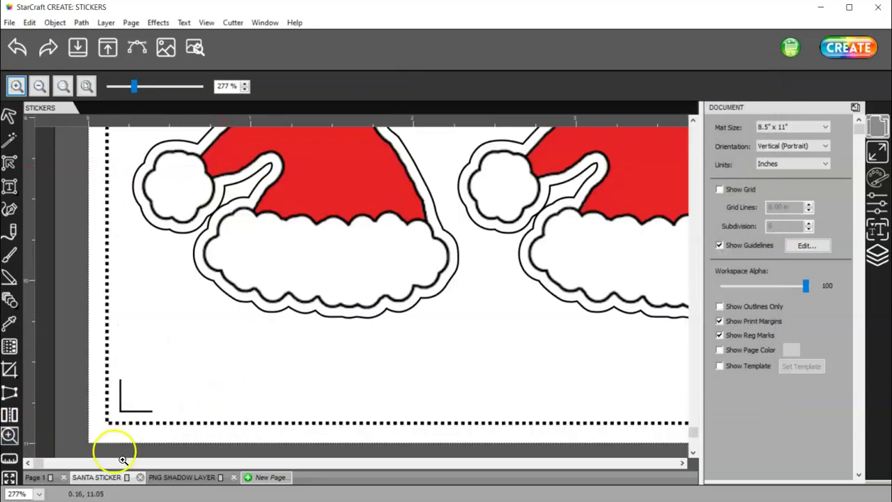
left_click(9, 116)
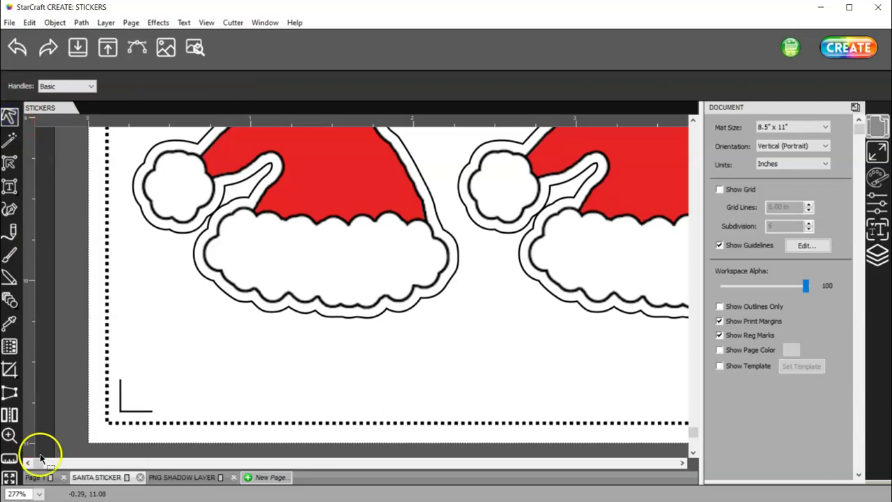
left_click_drag(36, 463, 657, 468)
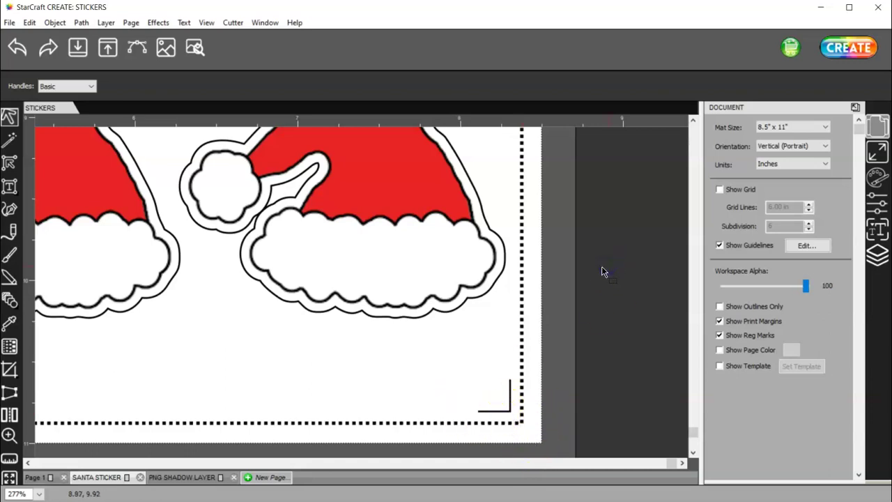
key("ctrl+0")
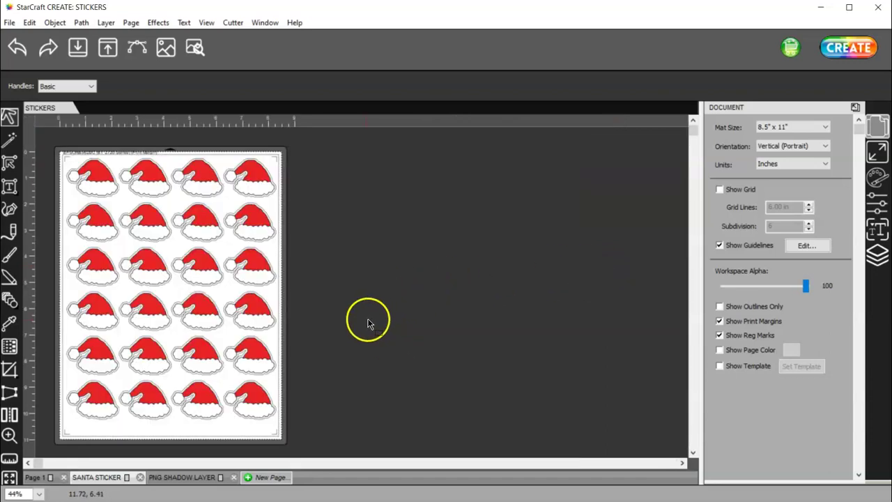
Select all the stickers with Ctrl+A and browse the Santa hat group in the layers list
key("ctrl+a")
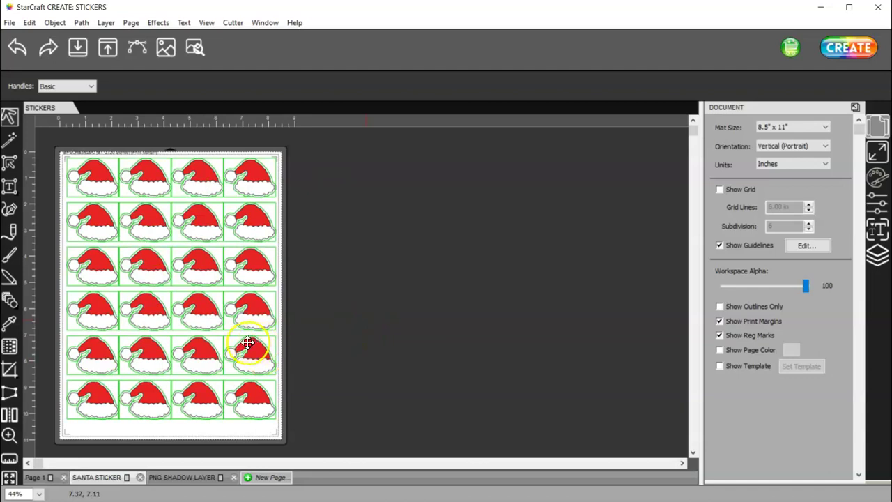
left_click(440, 350)
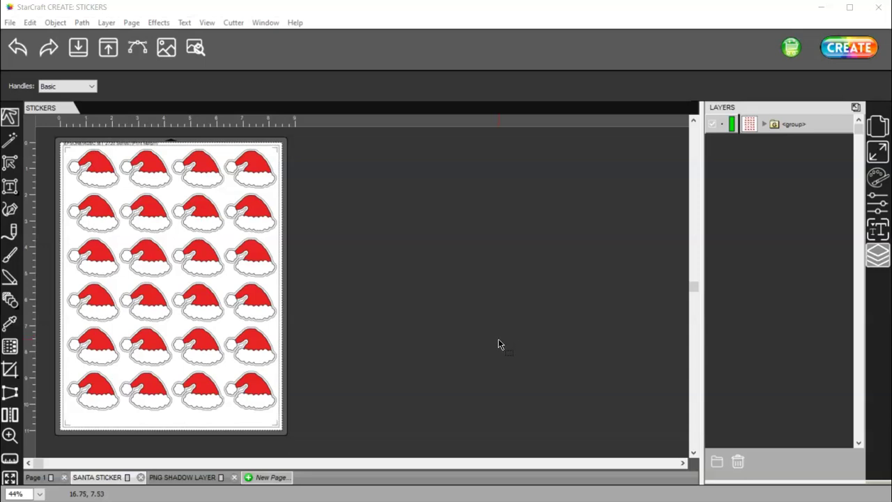
left_click(516, 357)
left_click(510, 359)
left_click(492, 362)
left_click(374, 373)
Select the sticker shadow outlines within the group
left_click(288, 414)
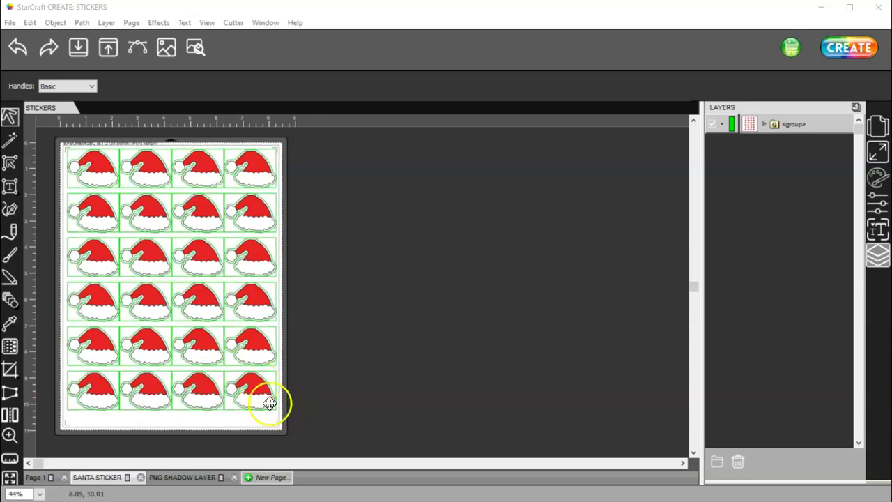
left_click(336, 427)
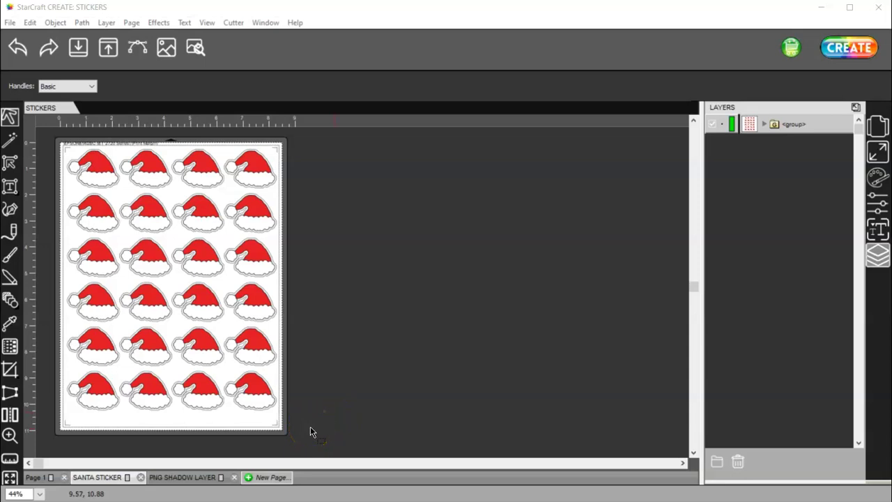
left_click(221, 480)
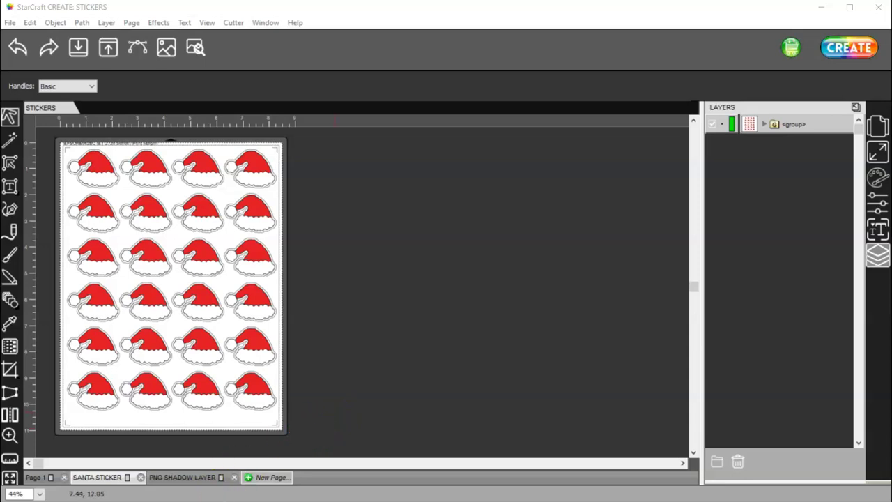